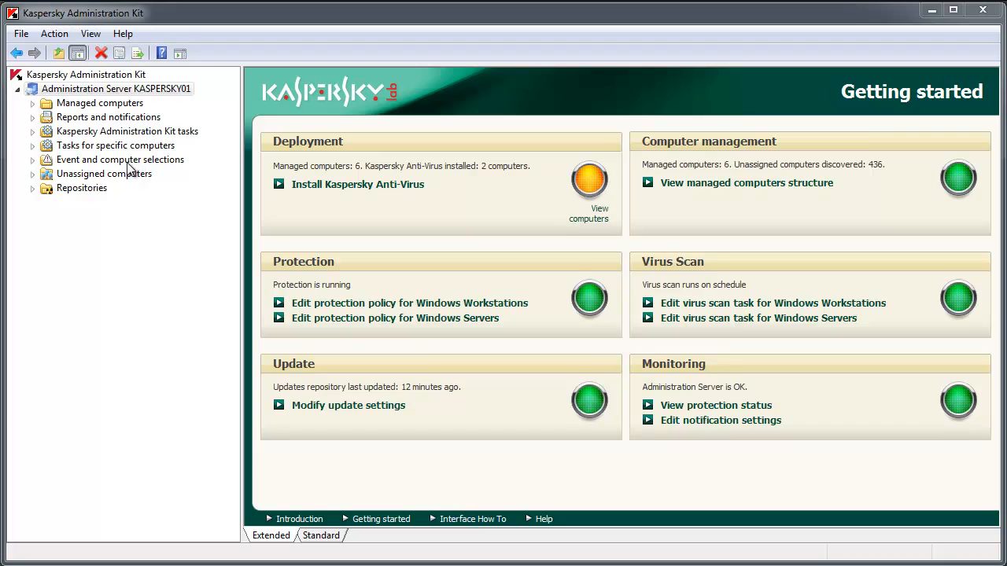
Review the unassigned computers' discovery methods, and the managed computers' group structure and its import option
left_click(118, 174)
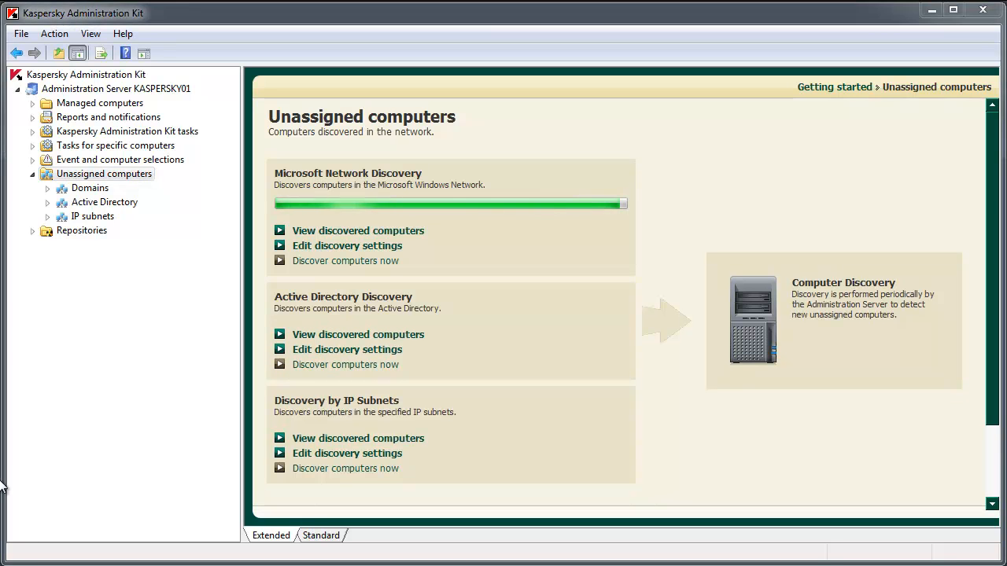
left_click(59, 105)
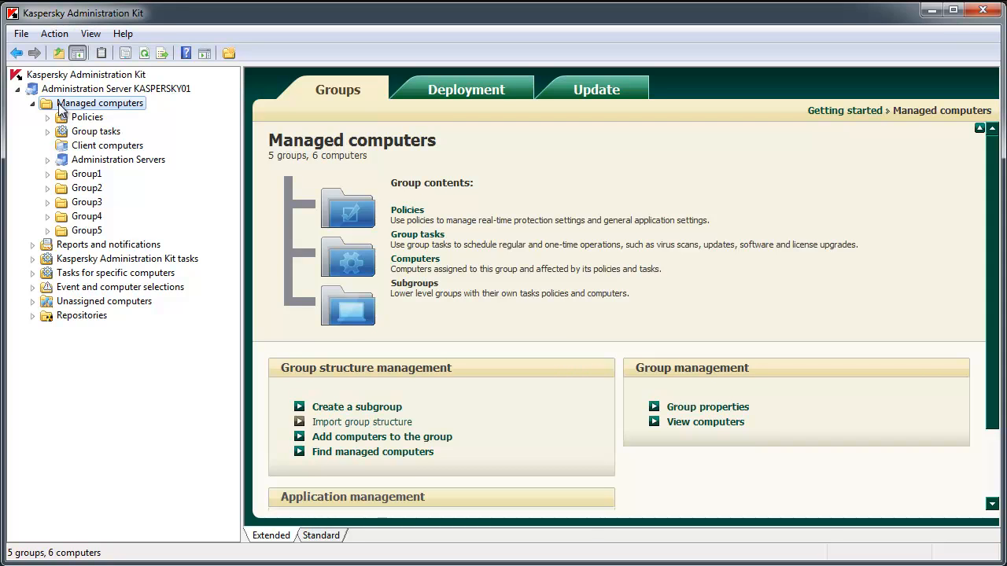
left_click(368, 423)
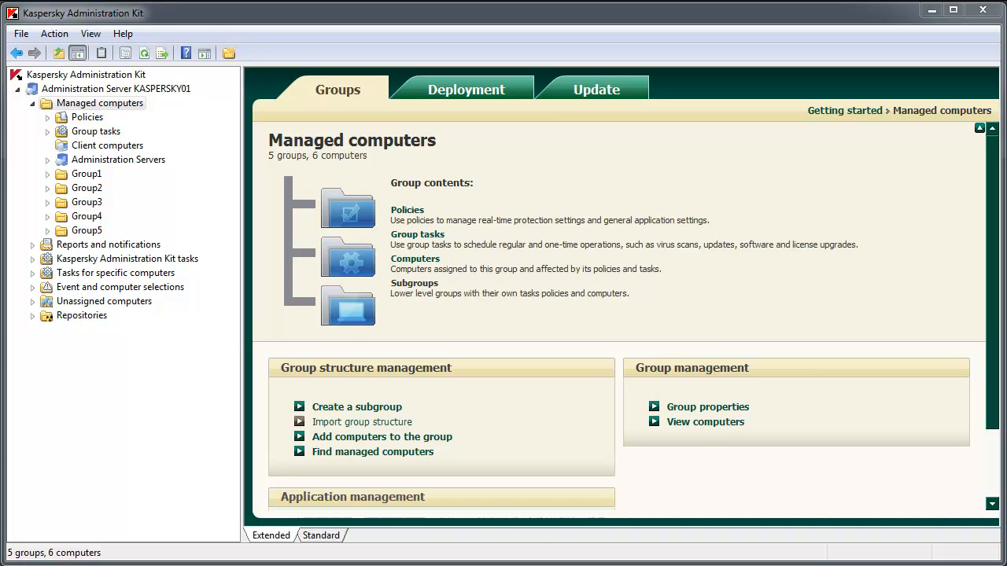
Inspect the protection properties of the managed computers' Windows Workstations protection policy, and close them without making changes
left_click(93, 116)
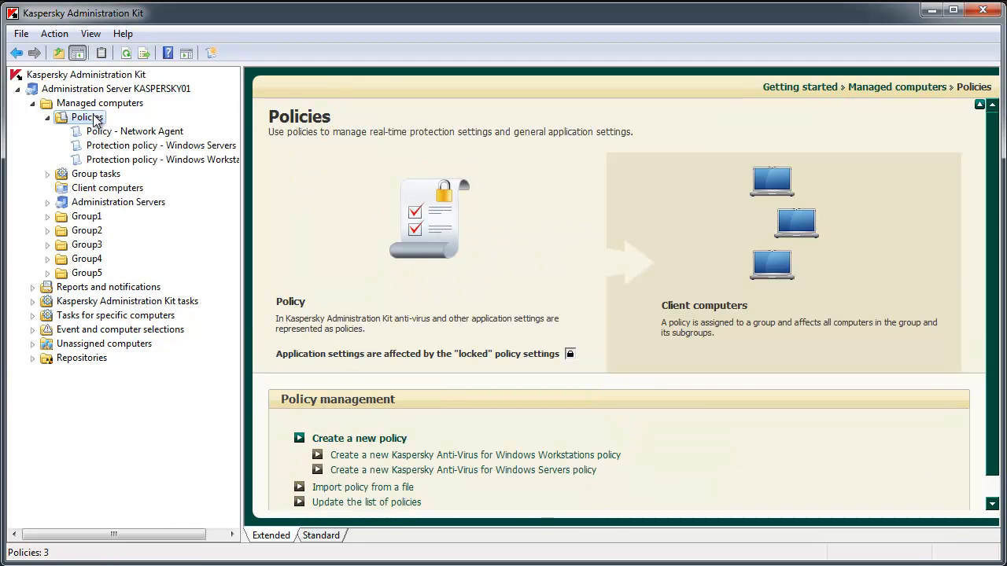
left_click(116, 161)
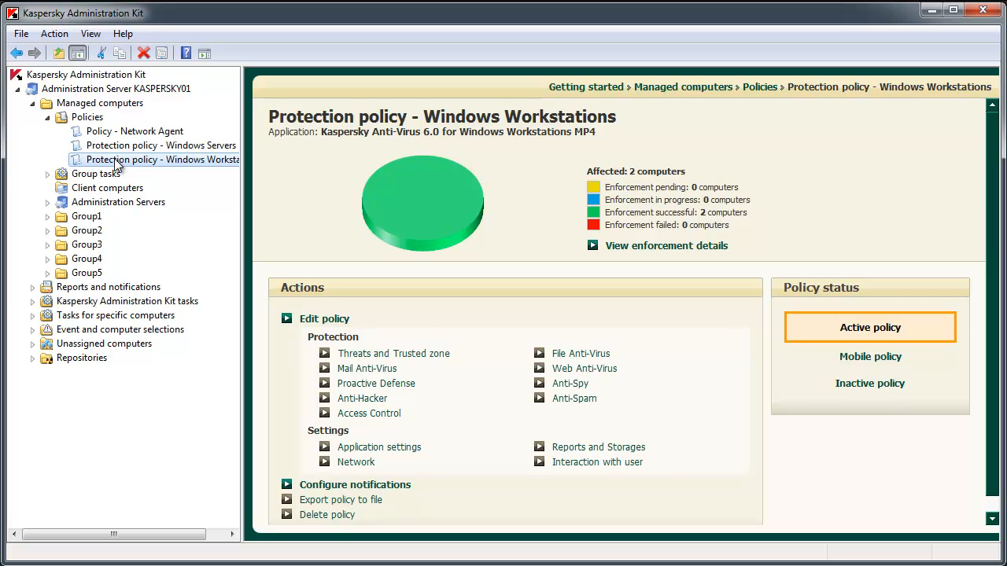
left_click(312, 318)
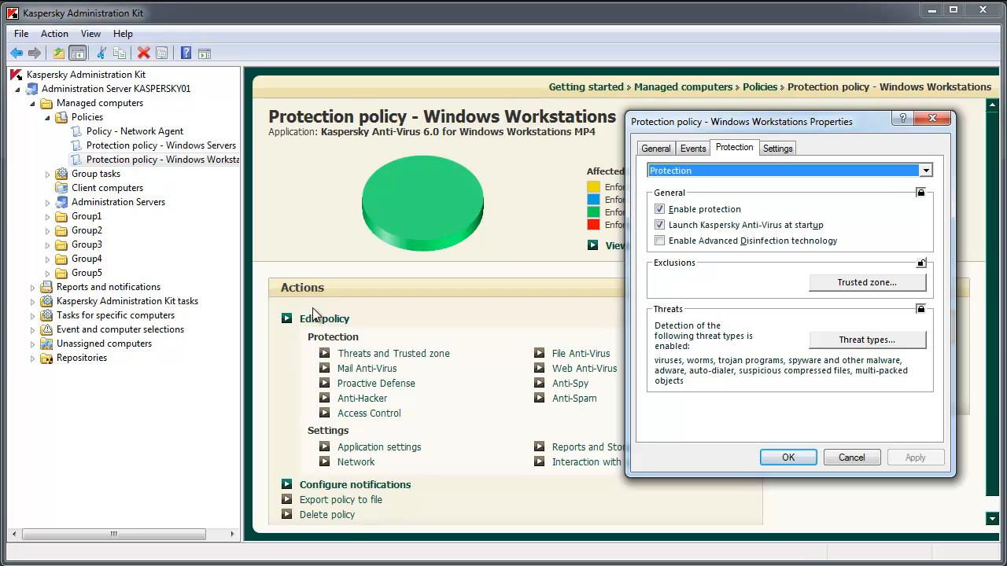
left_click(839, 456)
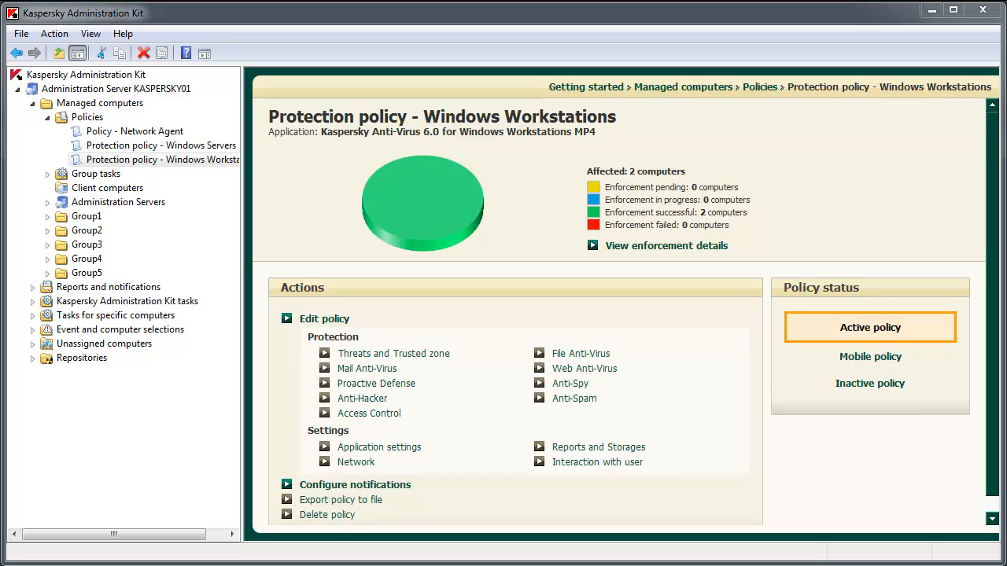
Show Group1's contents and examine the managed computers' update and virus scan group tasks for Windows Workstations
left_click(48, 217)
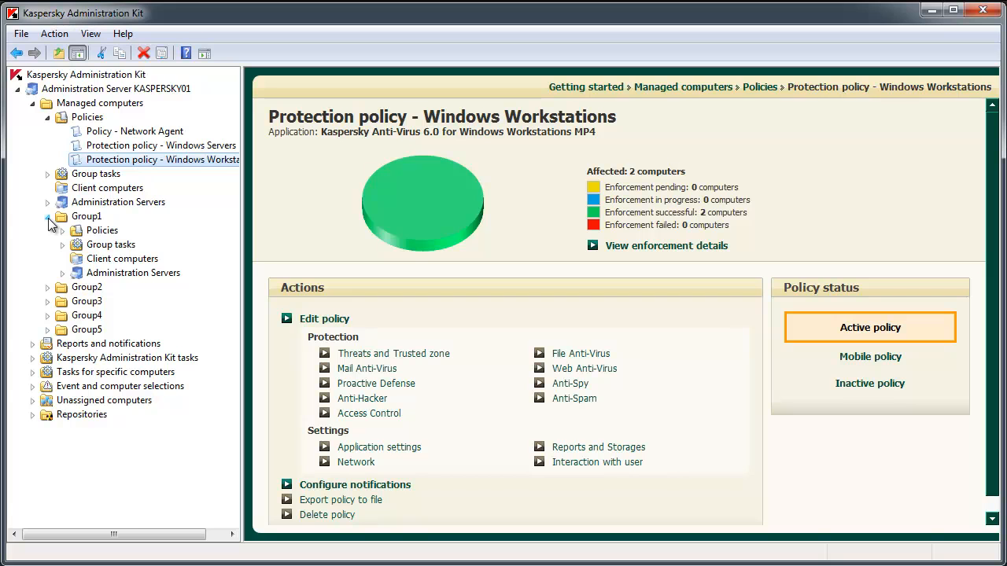
left_click(70, 172)
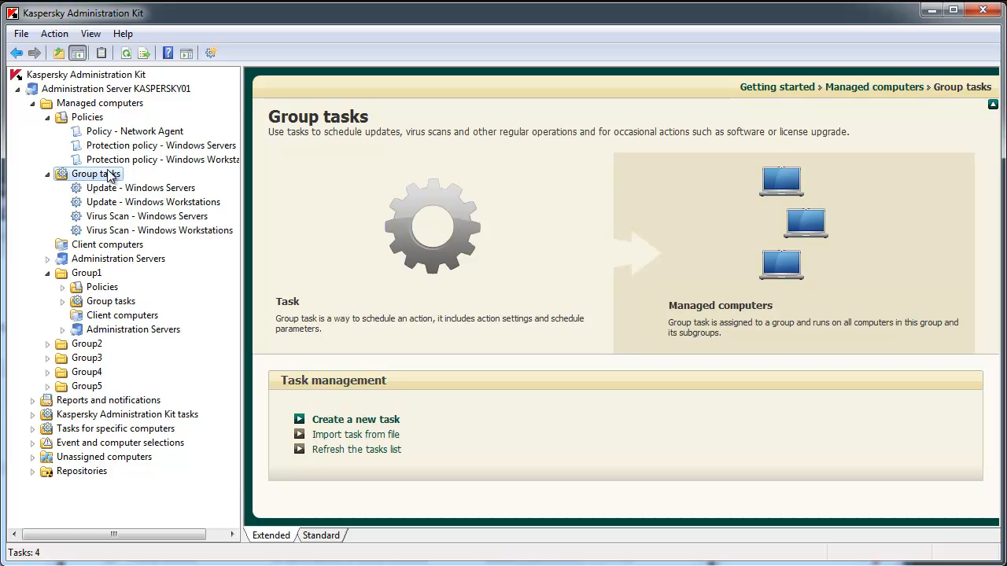
left_click(138, 203)
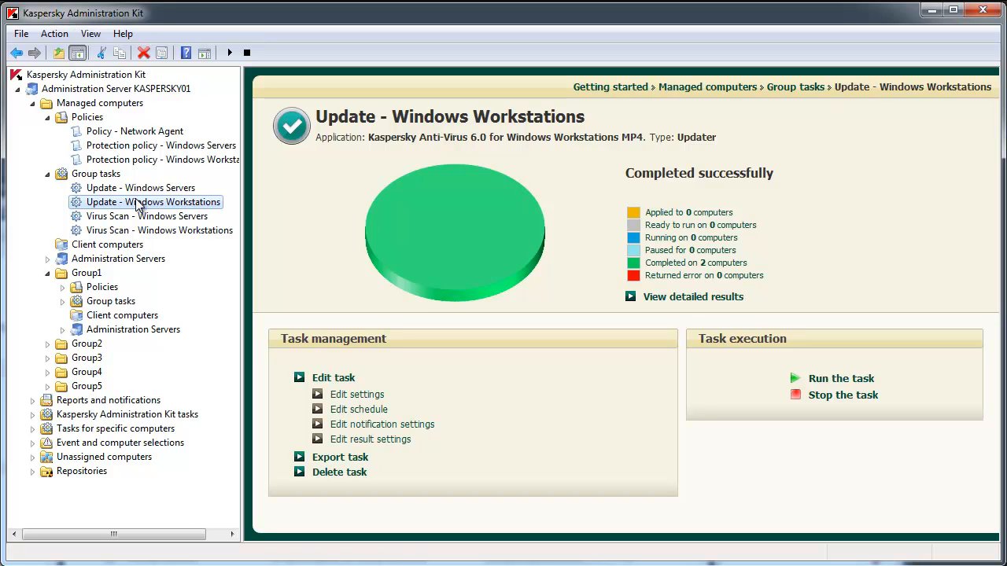
left_click(140, 232)
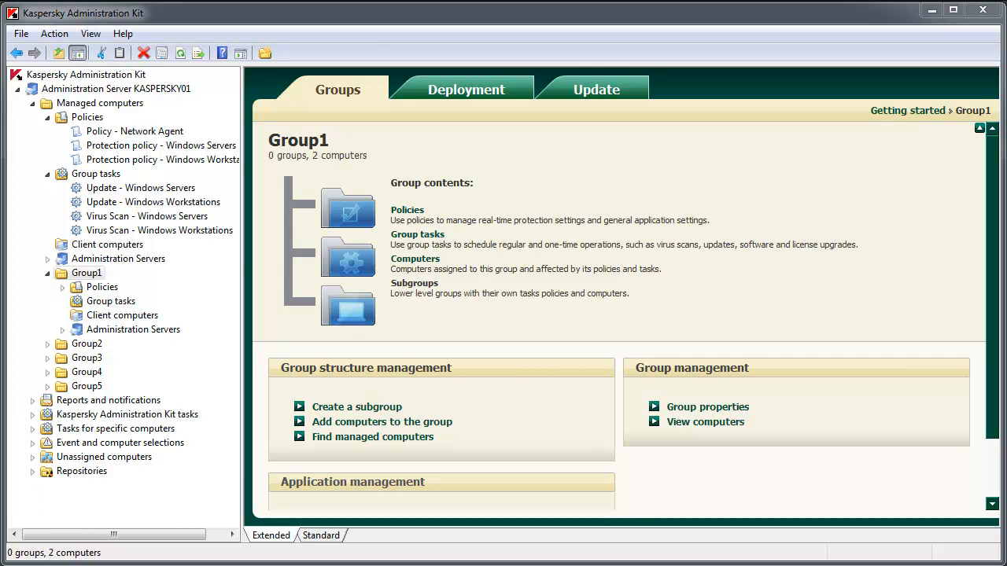
Start a deployment from Managed computers with the Kaspersky Anti-Virus 6.0 for Windows Workstations MP4 package
left_click(93, 103)
left_click(453, 88)
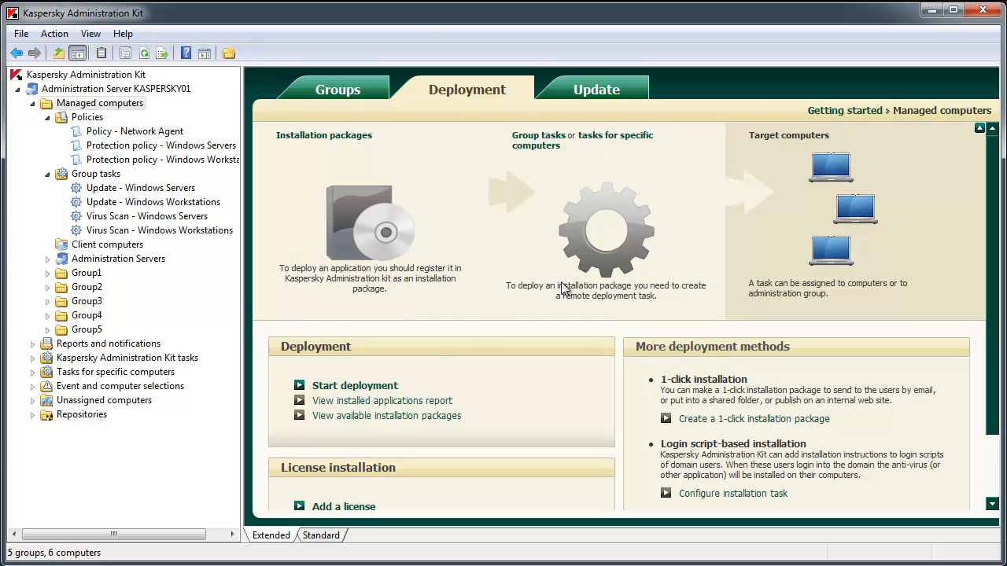
left_click(395, 386)
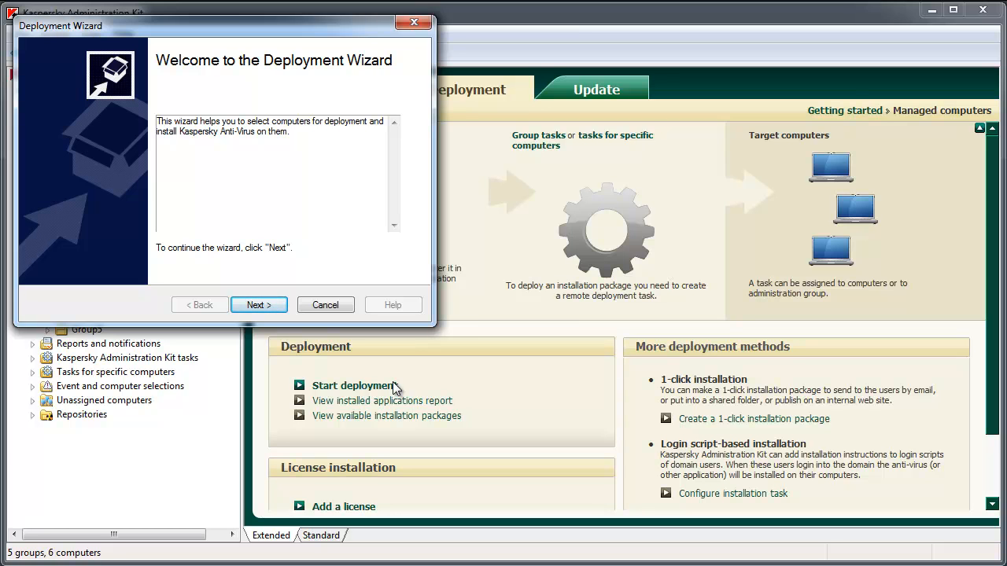
left_click(273, 307)
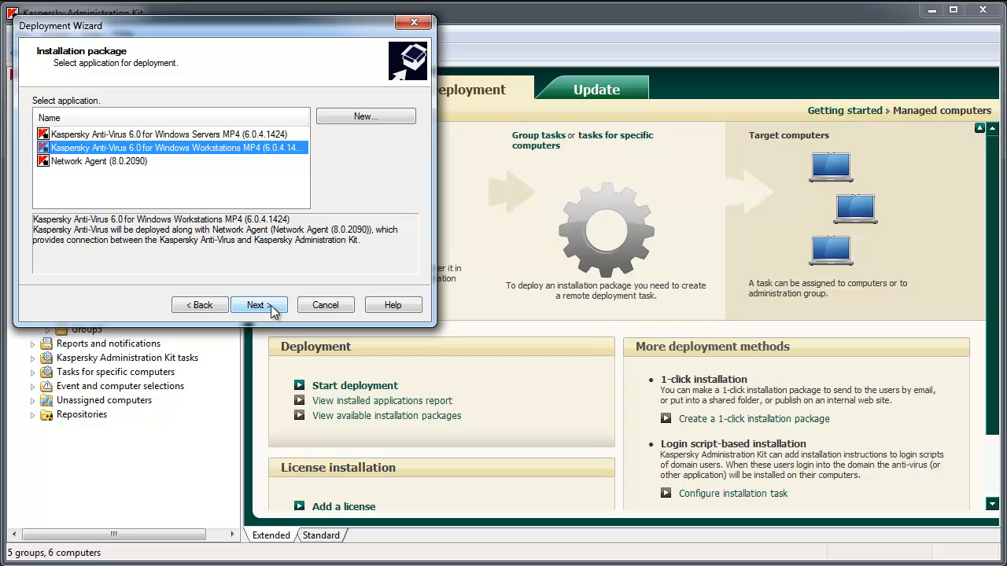
left_click(260, 306)
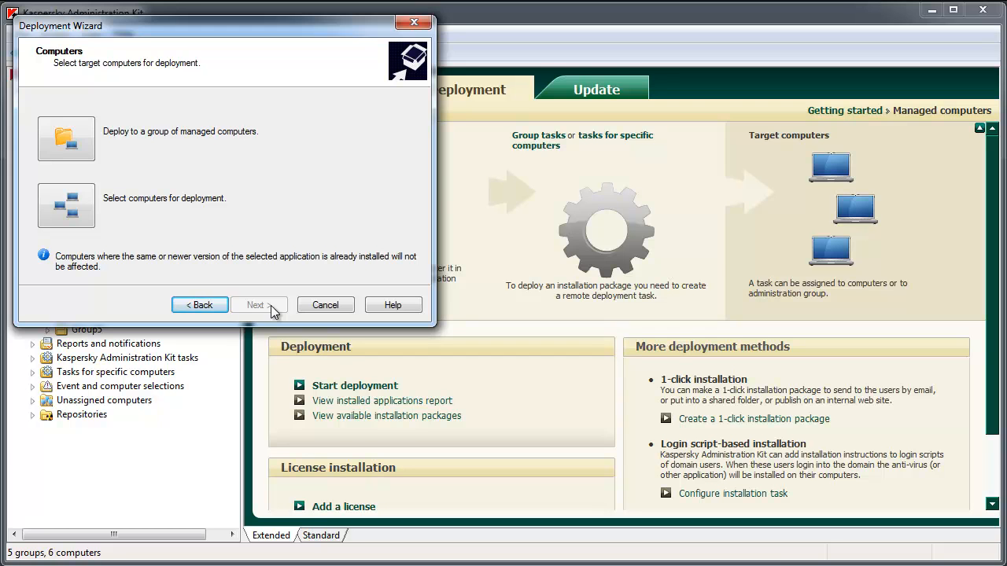
Deploy to a group of managed computers and choose Group1 as the target group
left_click(89, 153)
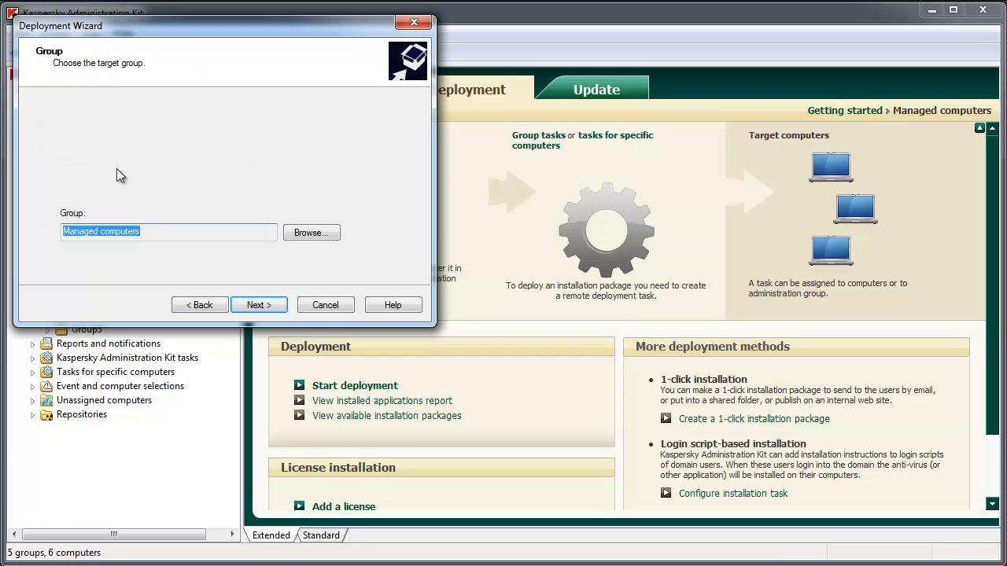
left_click(305, 234)
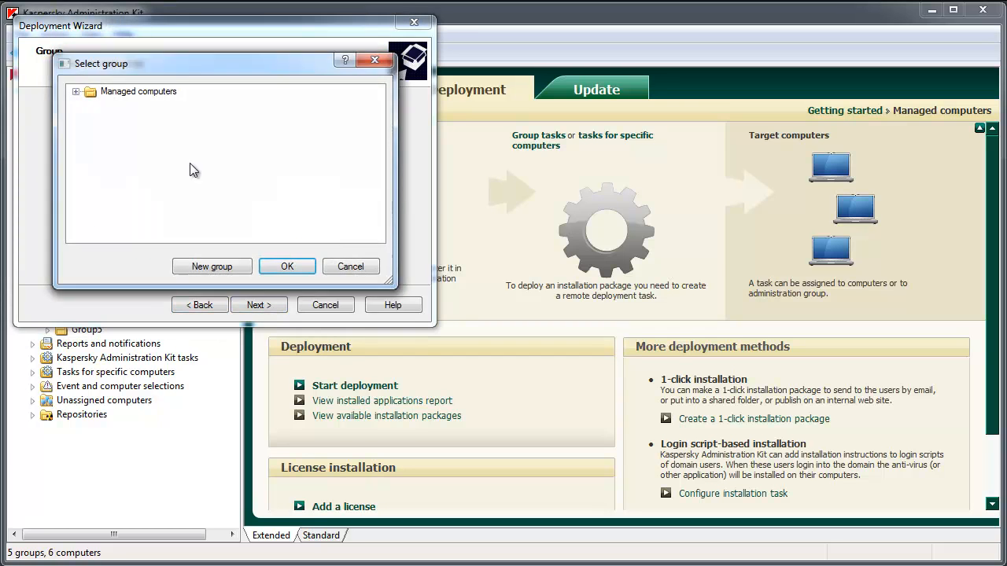
left_click(75, 92)
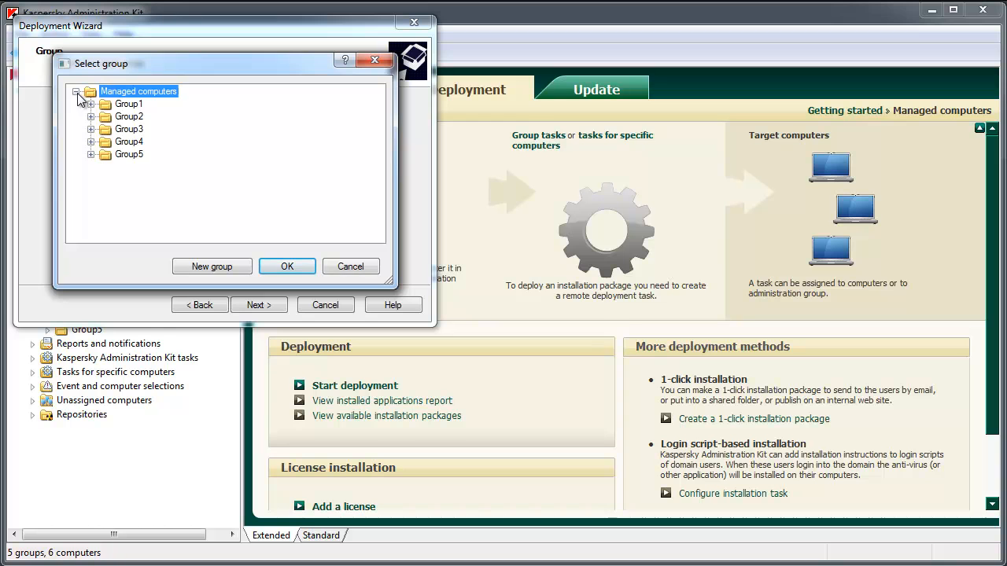
left_click(129, 106)
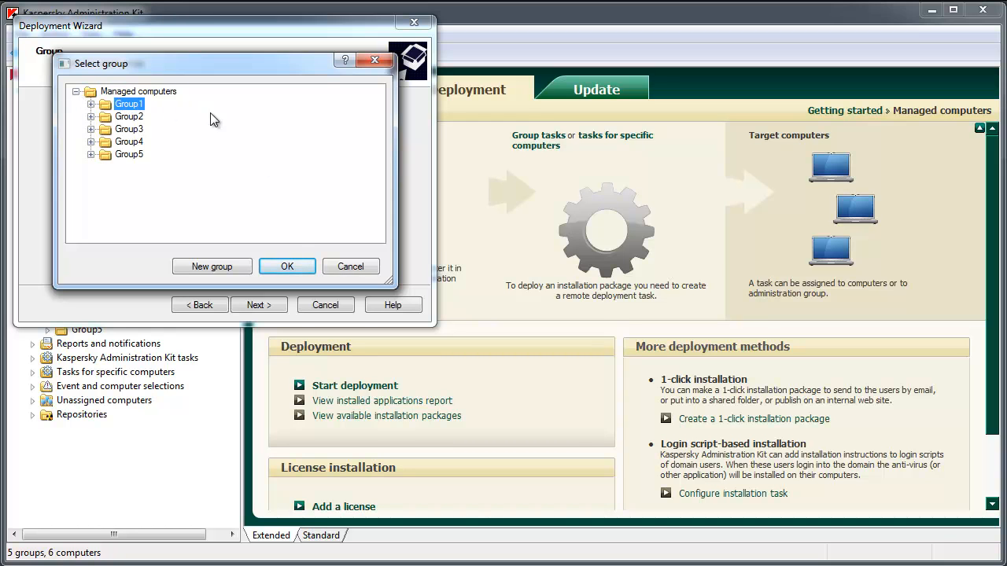
left_click(288, 266)
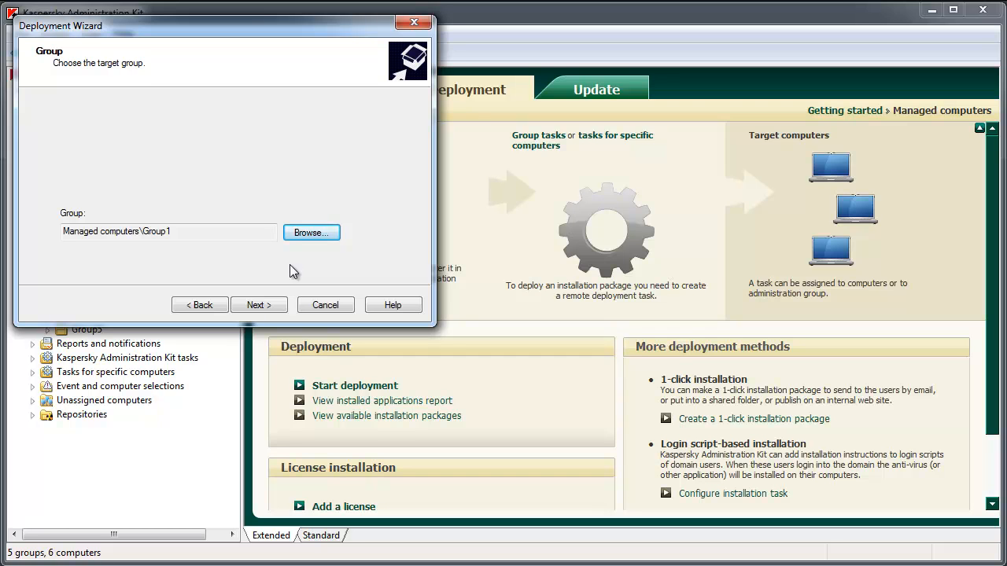
left_click(259, 305)
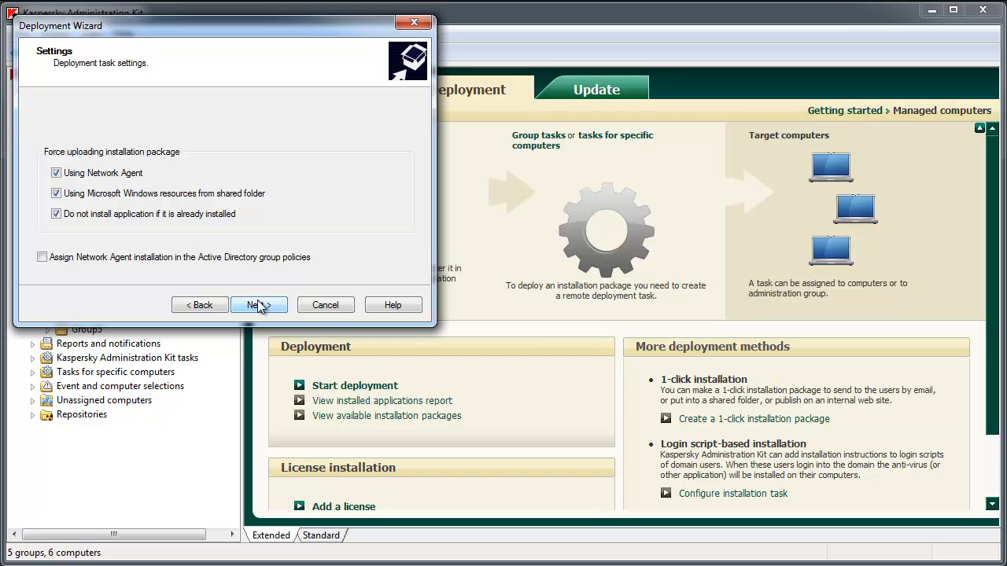
Accept the default deployment task settings and use the commercial Kaspersky BusinessSpace Security license
left_click(259, 305)
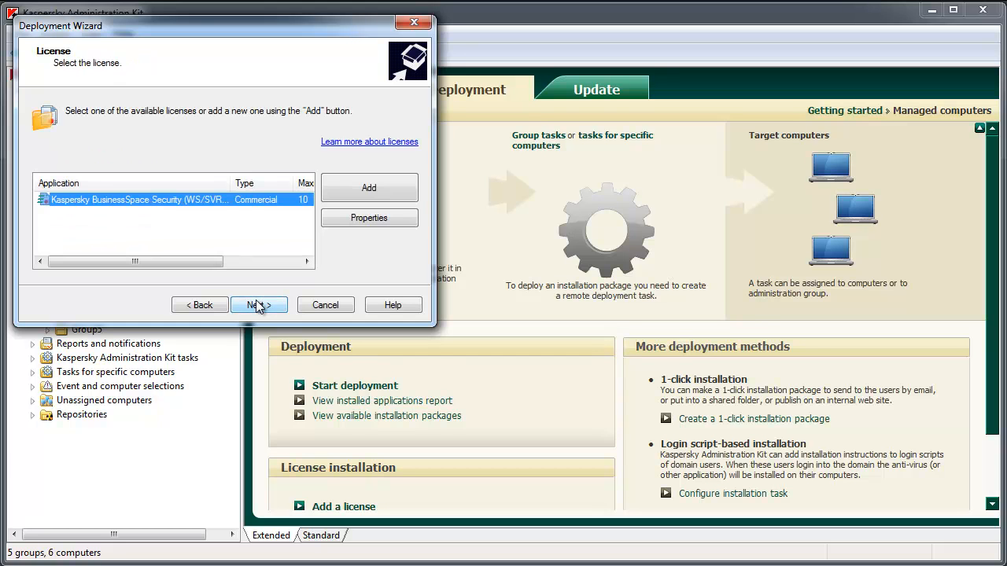
left_click(2, 230)
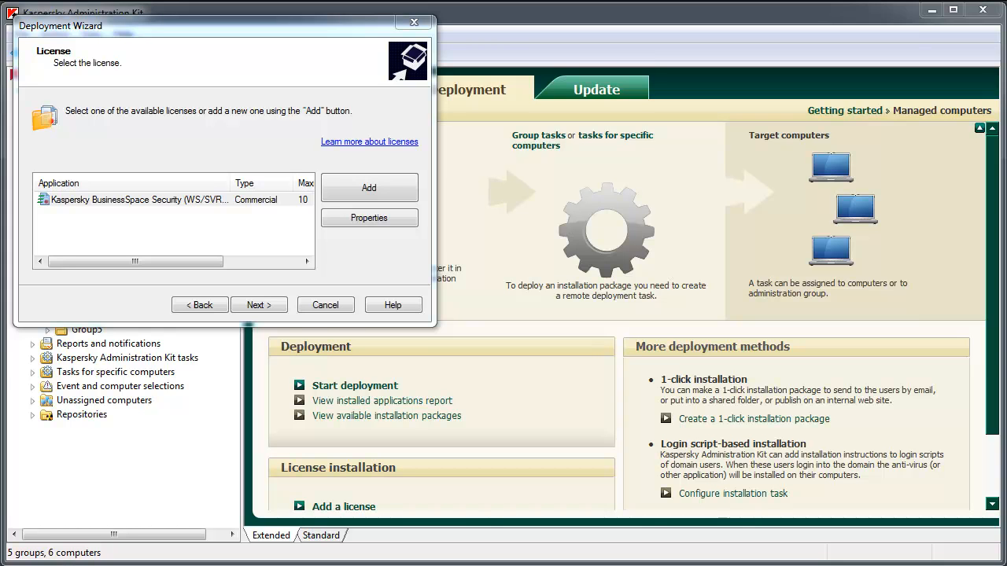
left_click(284, 307)
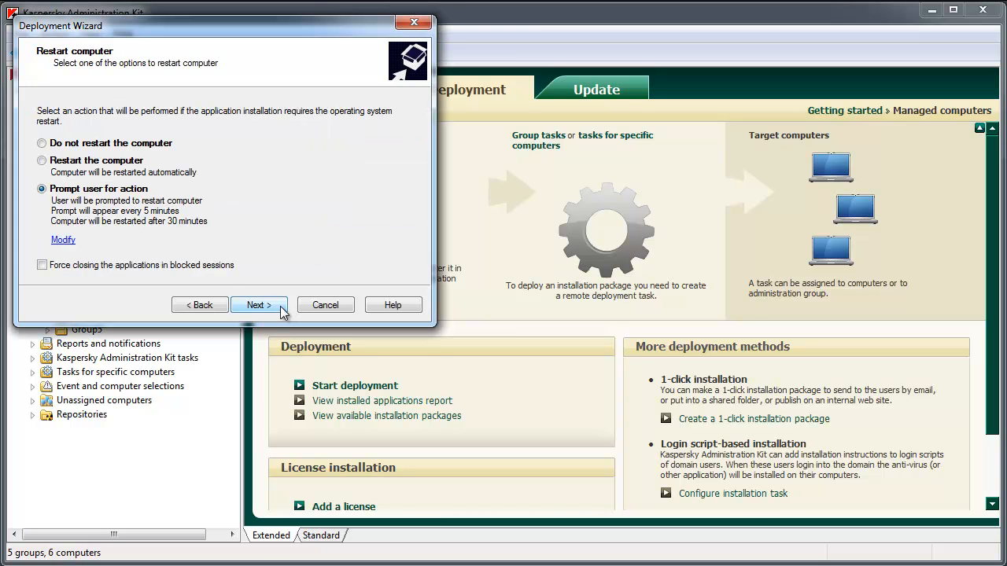
Keep Prompt user for action as the restart option, prompting every 5 minutes and restarting after 30 minutes
left_click(64, 240)
left_click_drag(165, 83, 430, 92)
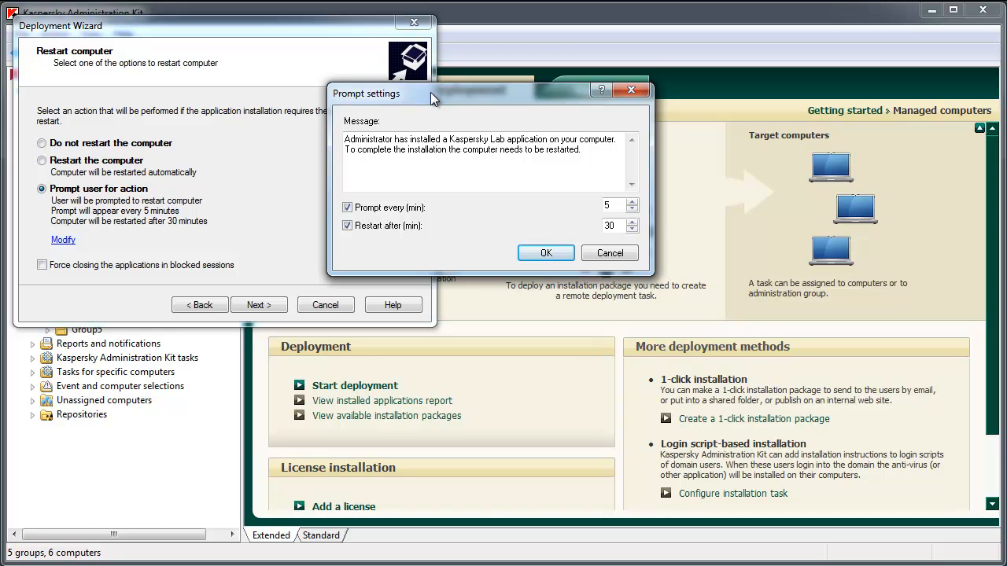
left_click(541, 252)
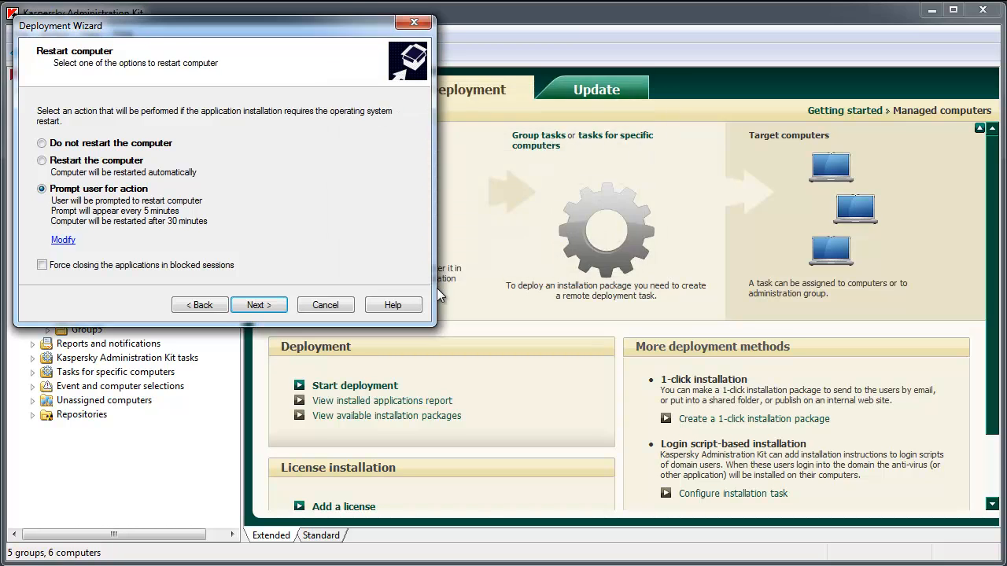
left_click(265, 305)
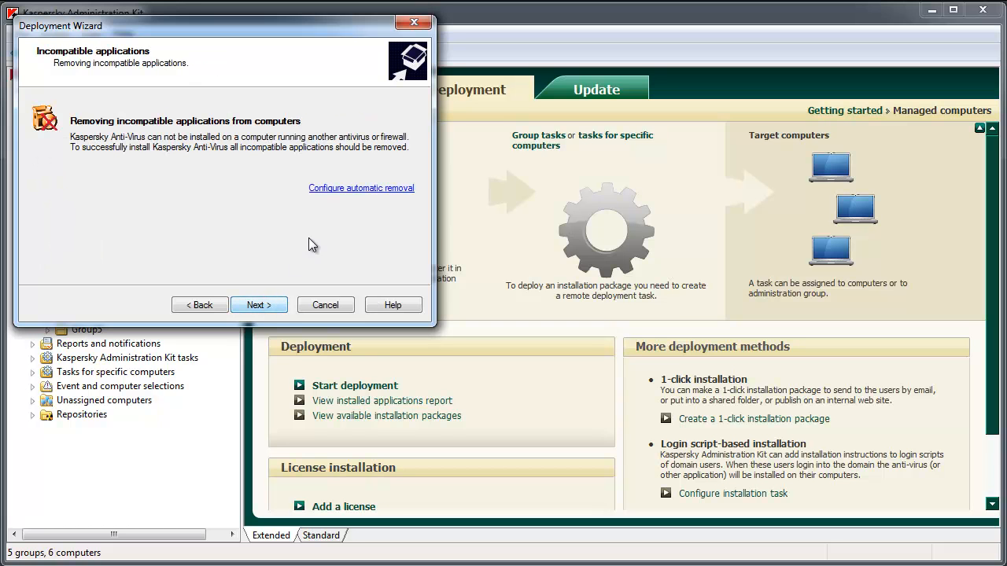
Confirm that incompatible applications are uninstalled automatically before the installation
left_click(333, 189)
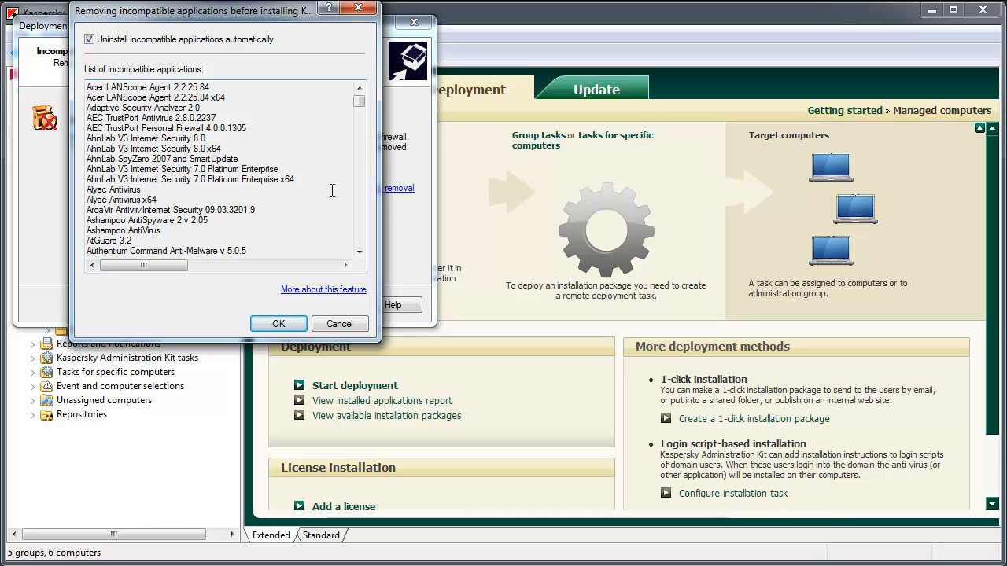
left_click(279, 323)
left_click(276, 309)
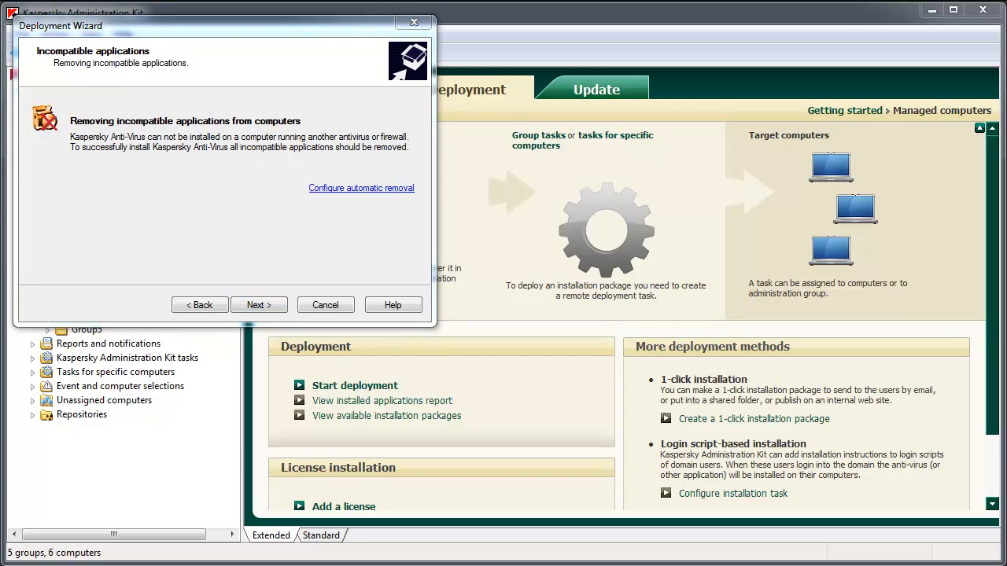
left_click(245, 306)
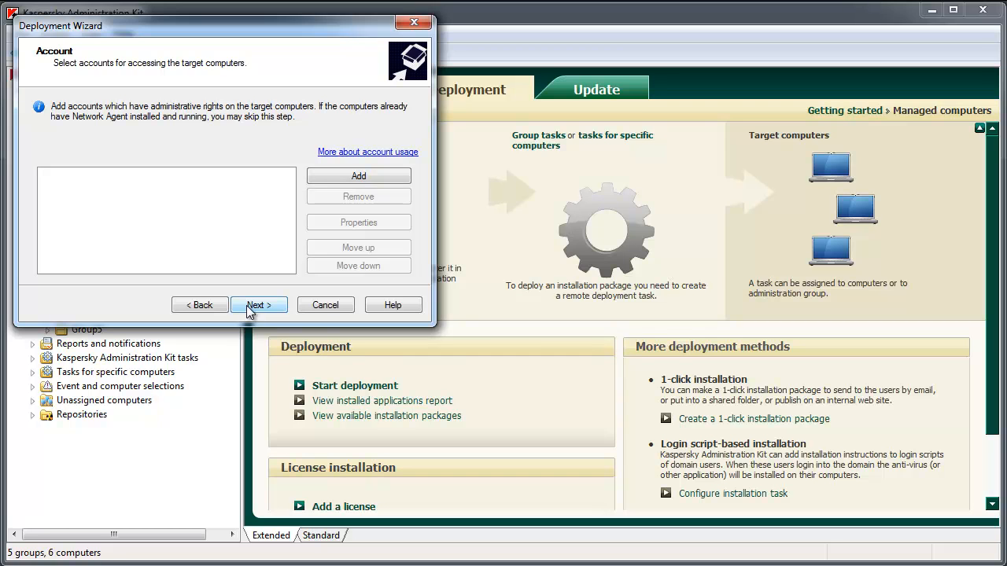
Skip adding access accounts, start the deployment, and finish the wizard to show the task's details
left_click(246, 305)
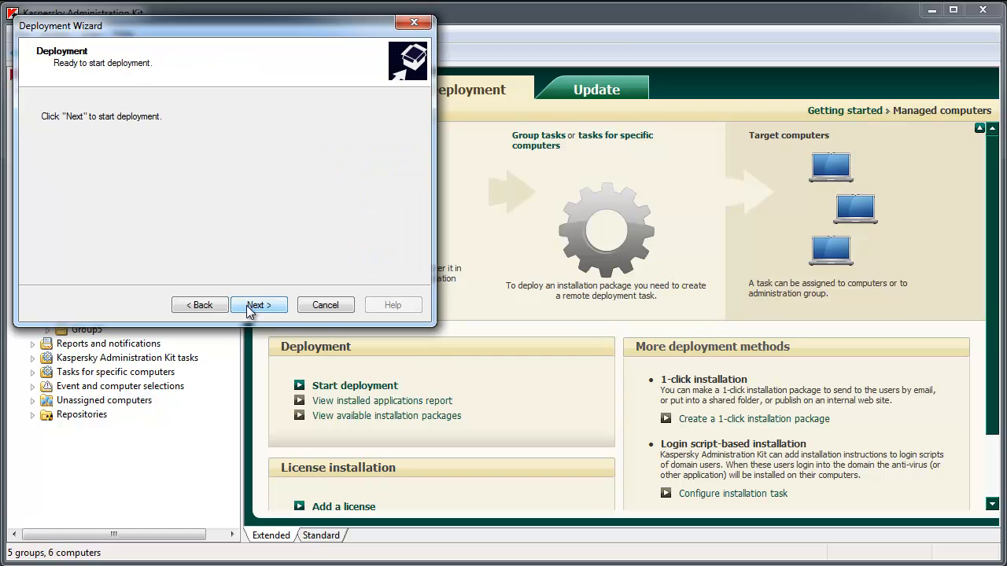
left_click(247, 305)
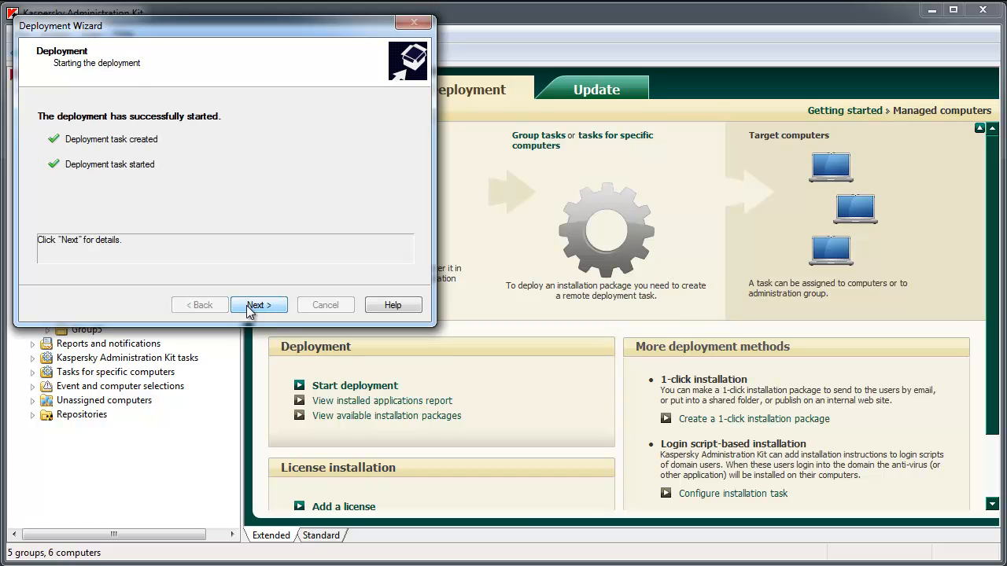
left_click(246, 305)
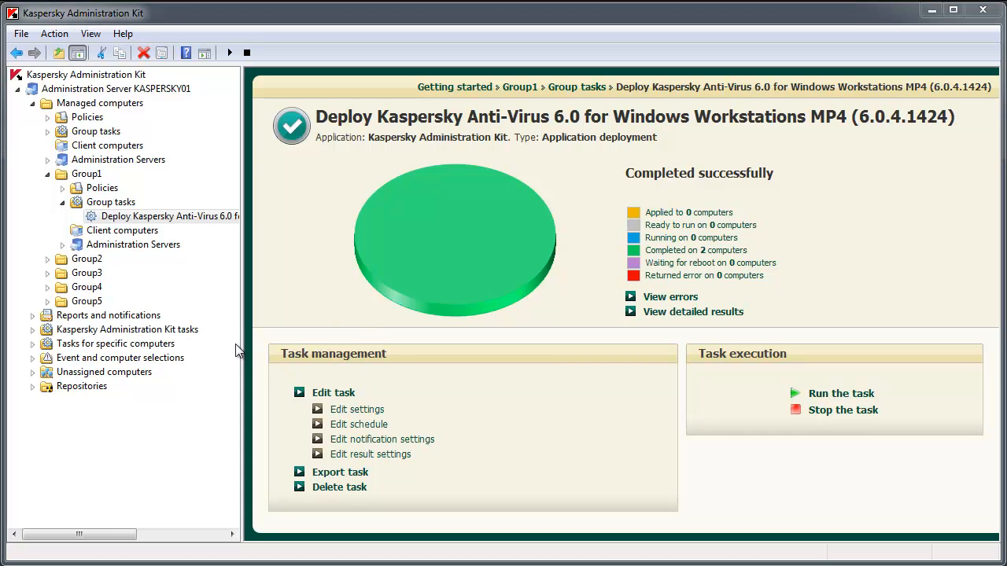
View the protection status statistics under Reports and notifications and list the computers with Critical status
left_click(140, 315)
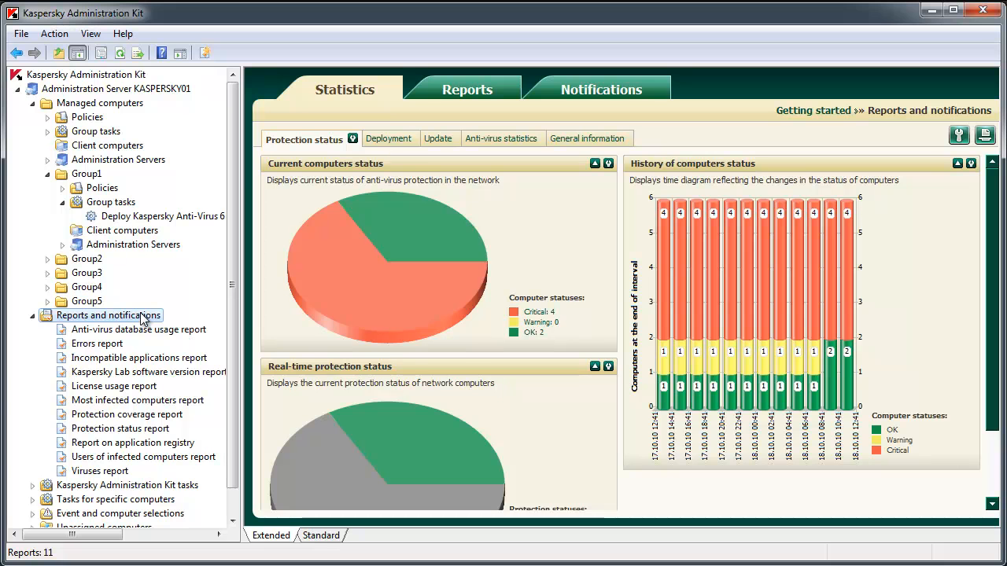
left_click(529, 312)
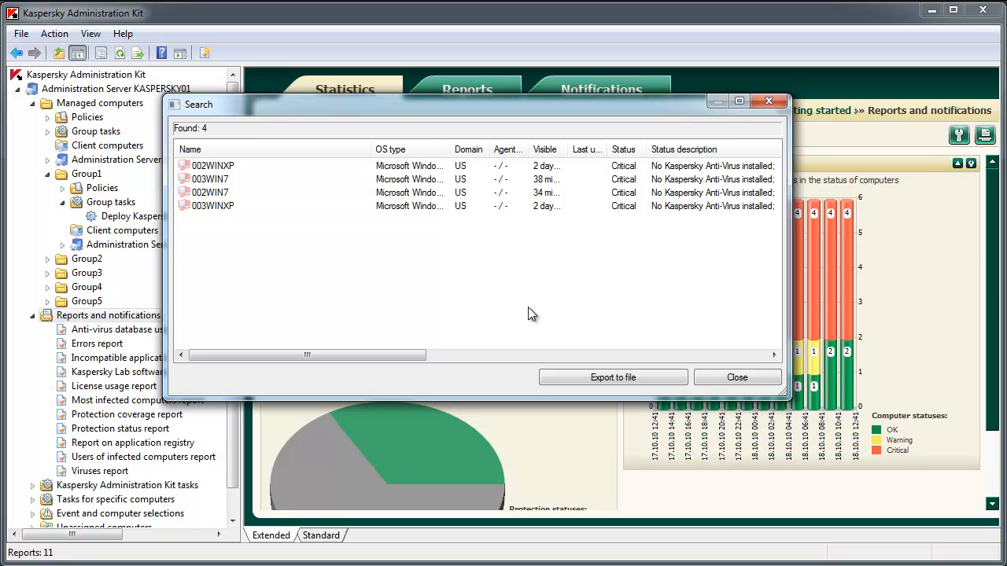
Close the list of critical computers and view the Deployment, Update and Anti-virus statistics pages
left_click(717, 380)
left_click(396, 141)
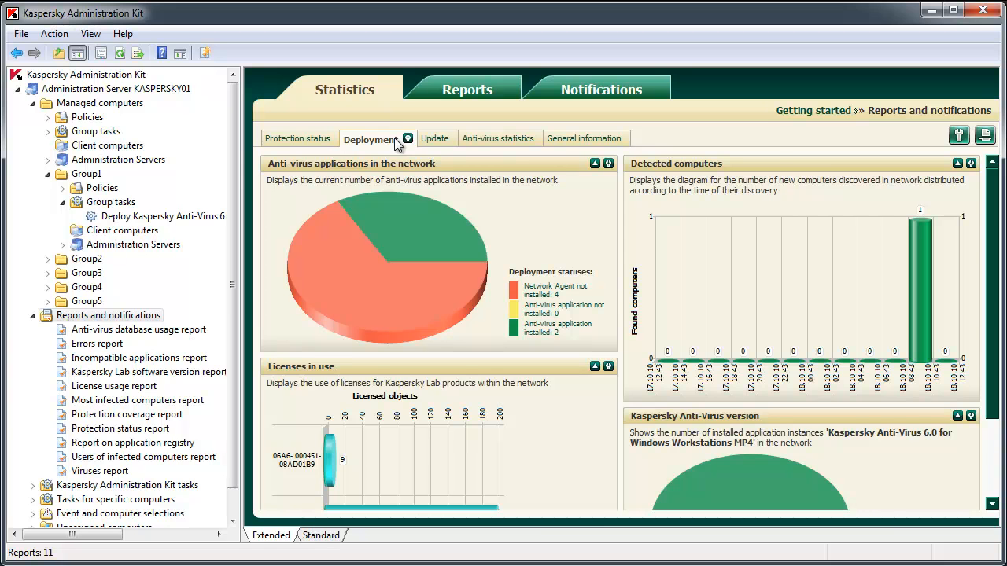
left_click(429, 144)
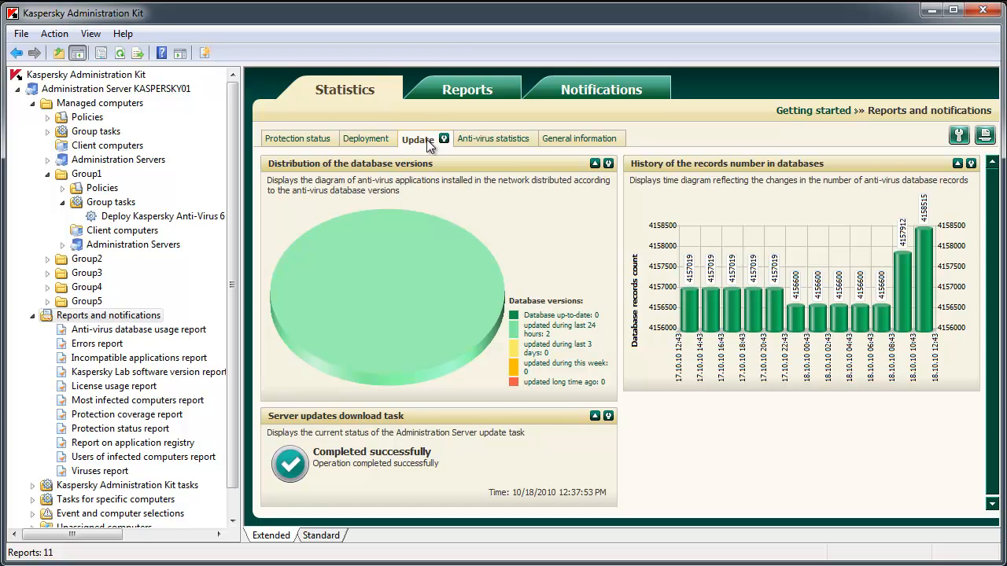
left_click(499, 140)
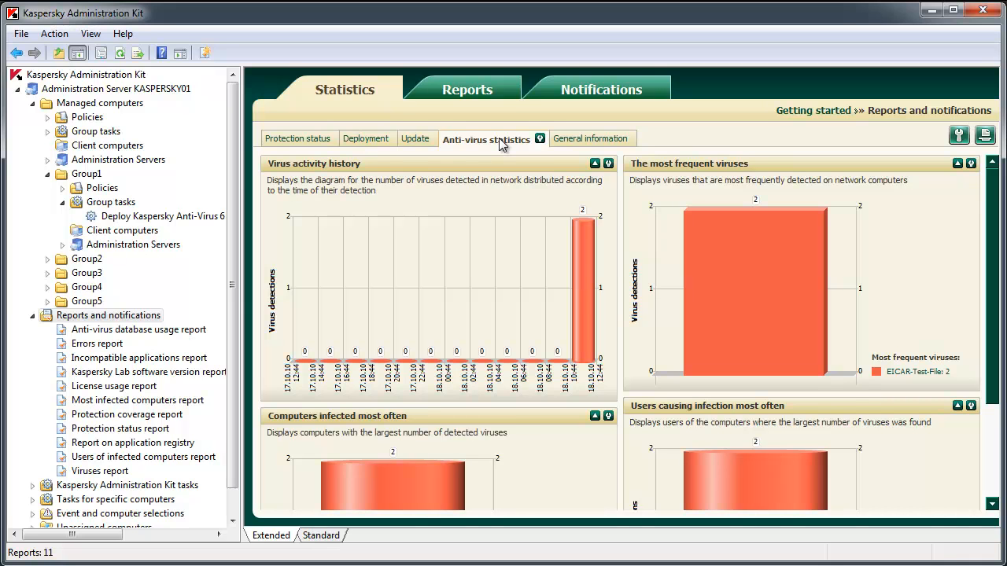
Open the Viruses report, narrow the console tree to widen it, and review its chart, summary and detection details
left_click(481, 91)
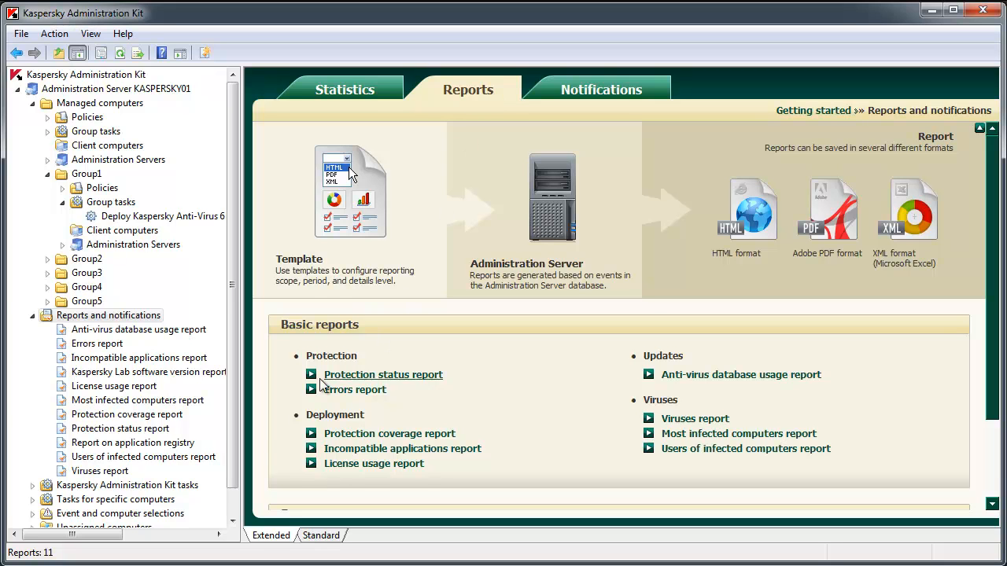
left_click(122, 472)
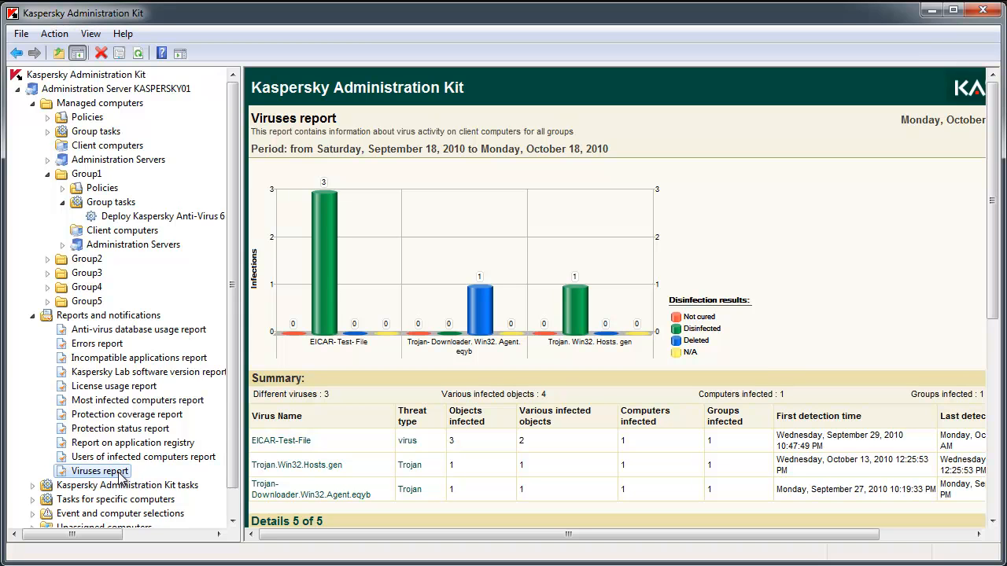
left_click_drag(240, 427, 181, 428)
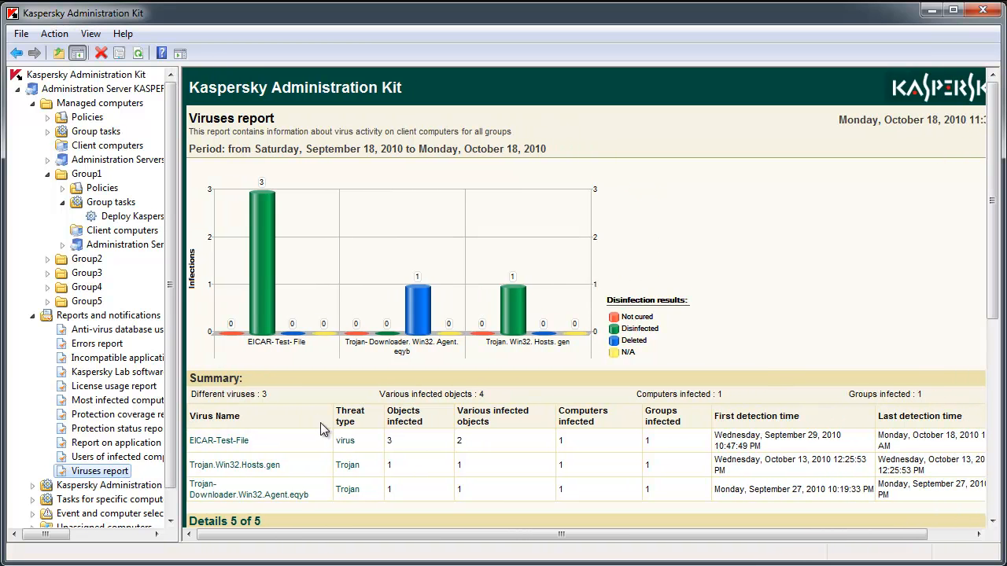
scroll(321, 422, "down", 1)
left_click_drag(992, 291, 980, 360)
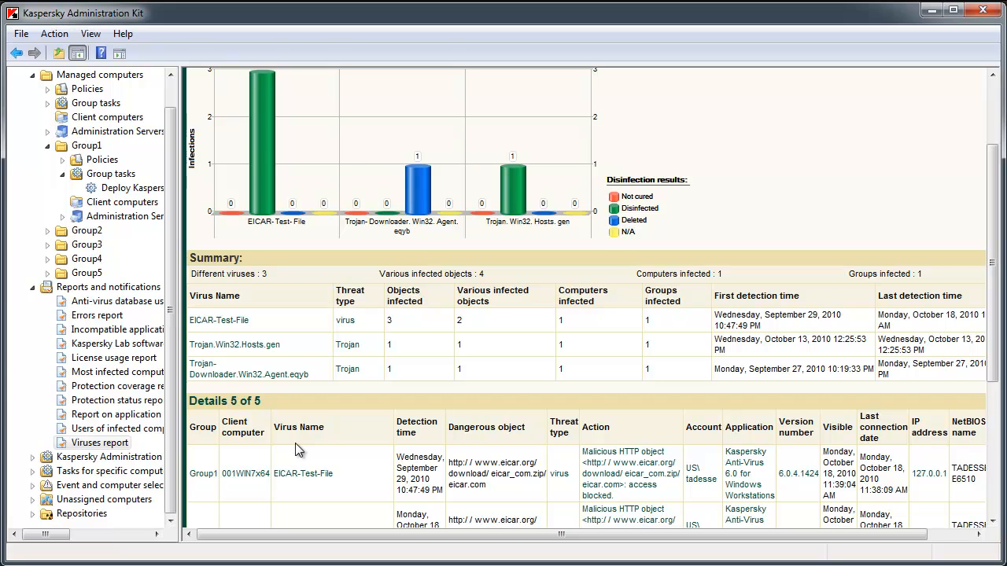
scroll(426, 419, "up", 3)
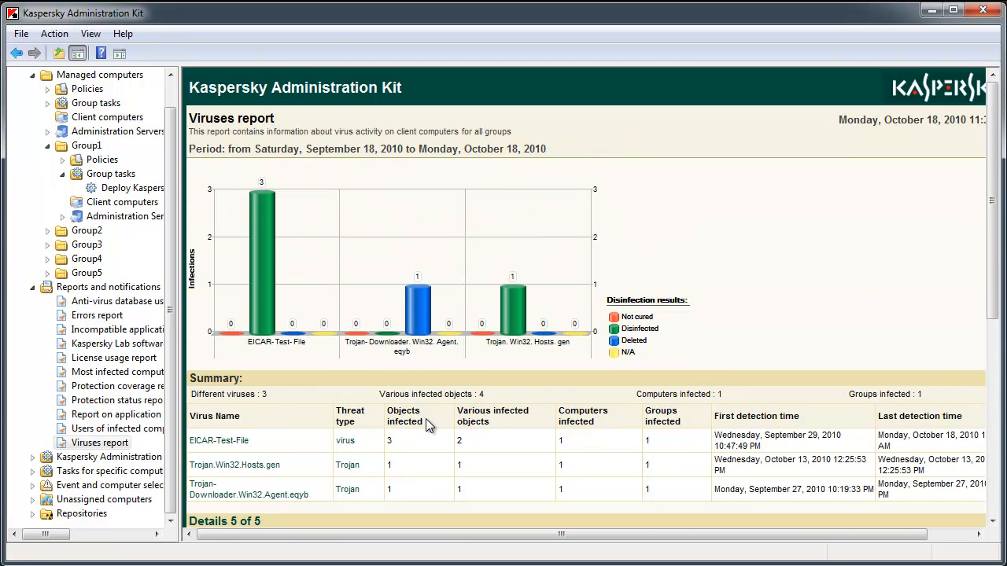
View the Notifications overview of Reports and notifications, and collapse the Managed computers and Reports and notifications branches
left_click(142, 288)
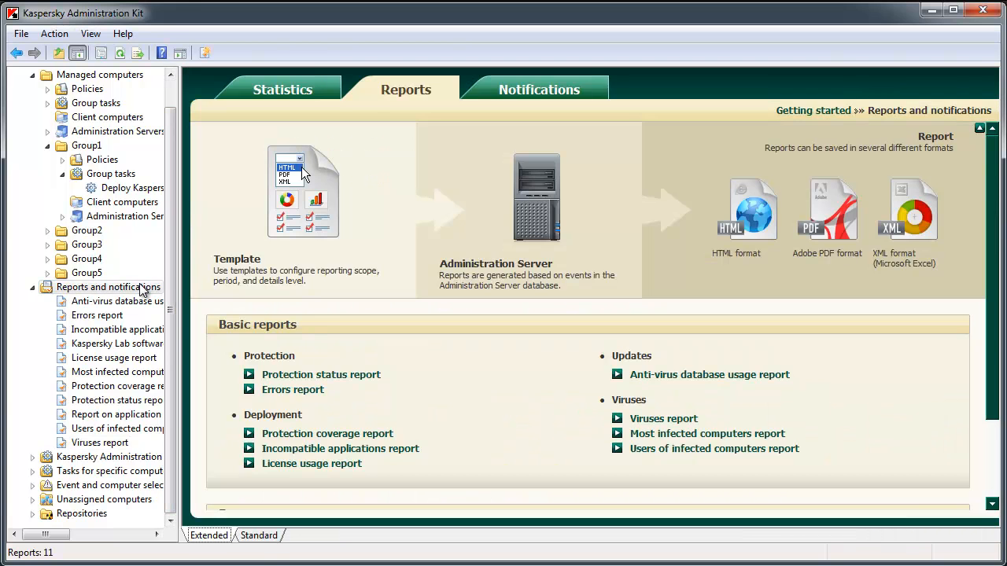
left_click(515, 92)
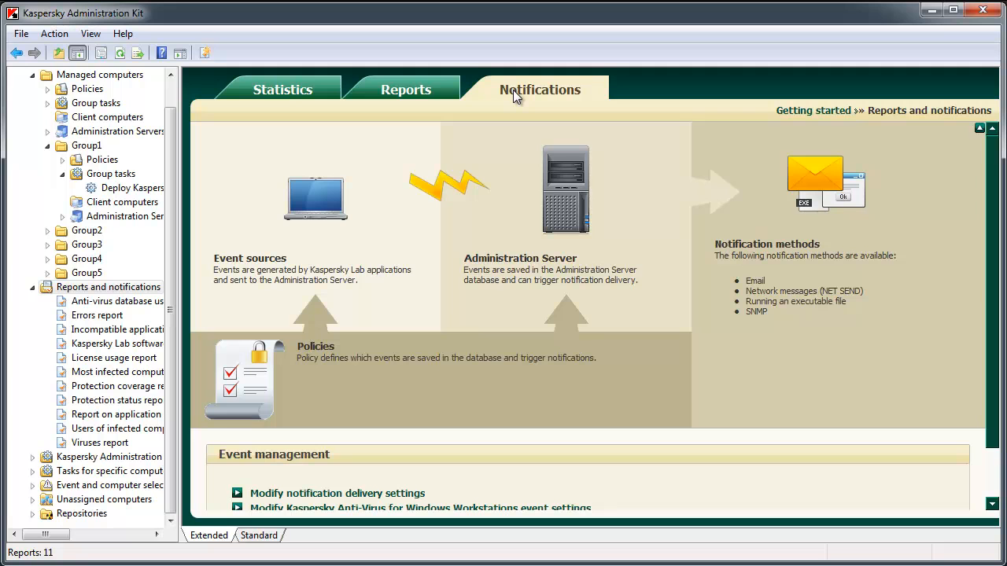
left_click(33, 75)
left_click(32, 118)
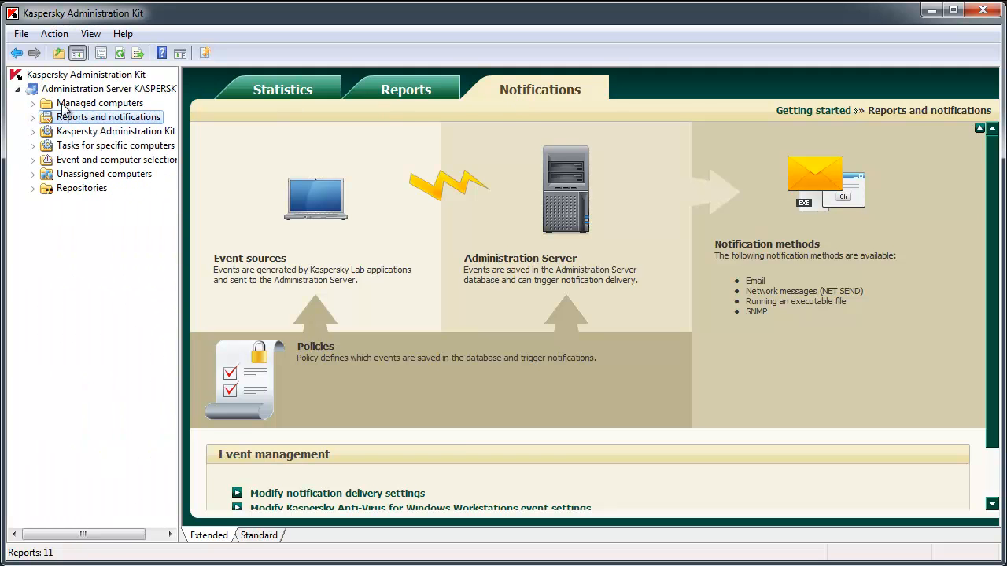
Expand Managed computers and look through the group structure, group and application management options on its Groups page
double_click(64, 104)
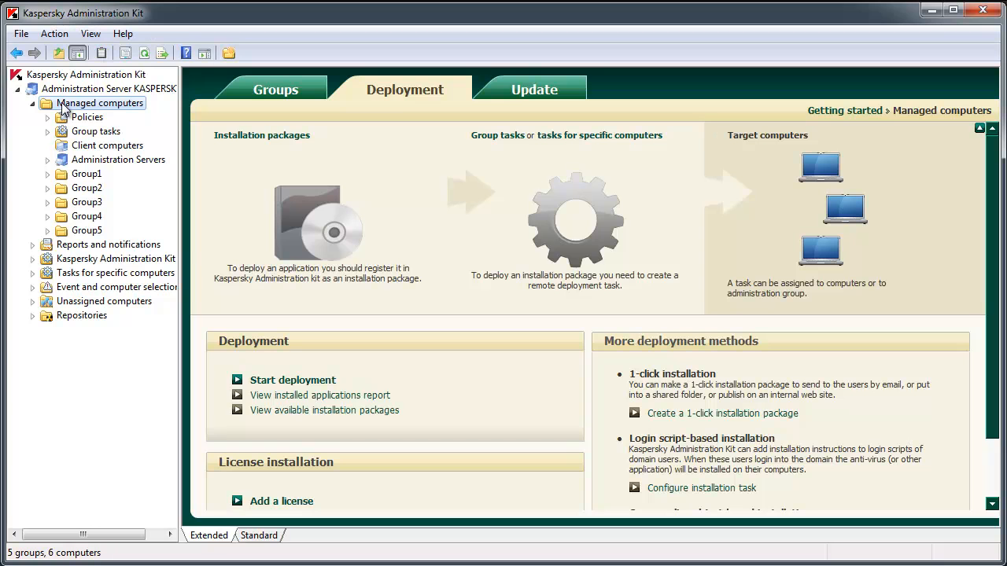
left_click(272, 93)
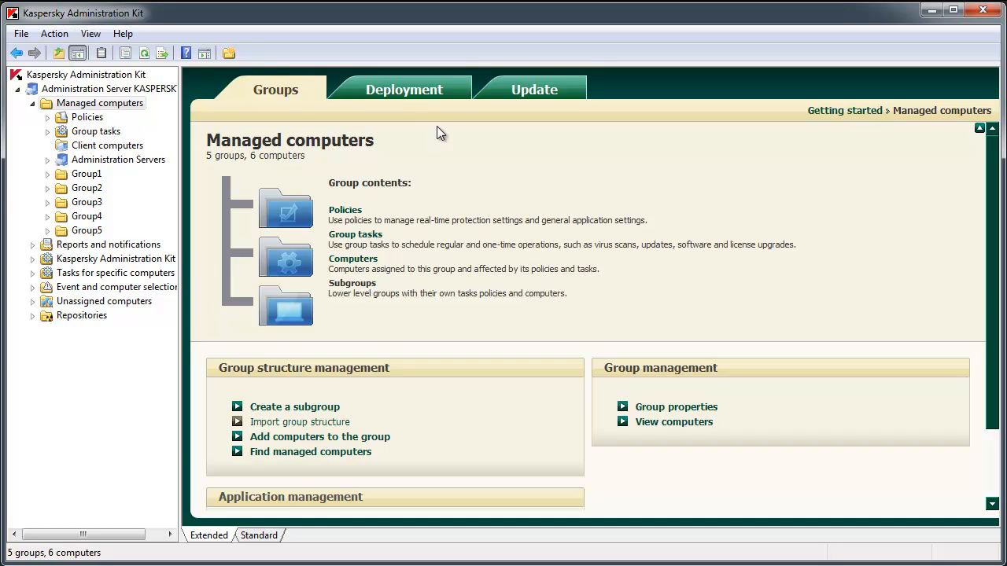
left_click_drag(991, 282, 991, 351)
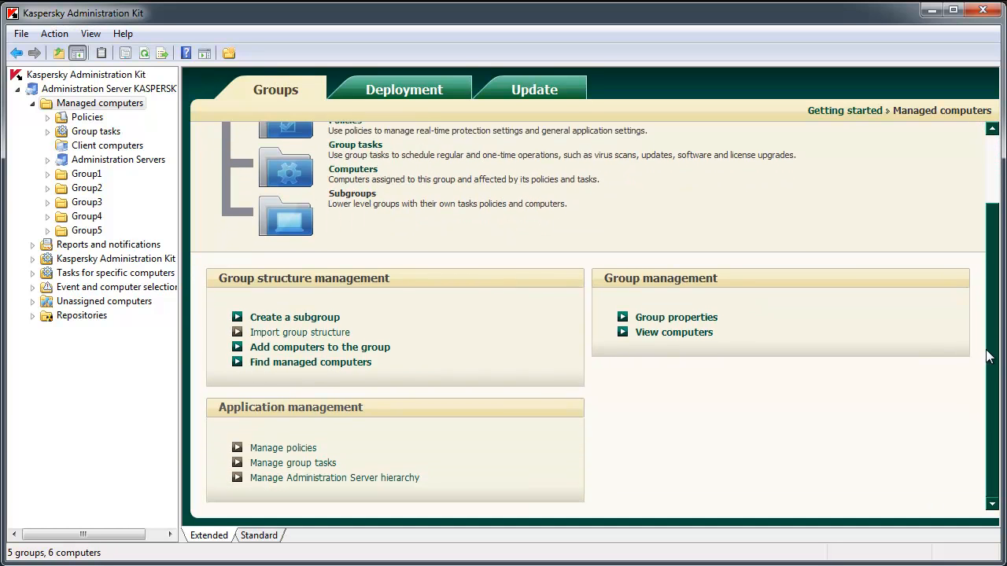
Open the Administration Server hierarchy and preview the Add Administration Server Wizard without adding a server
left_click(393, 478)
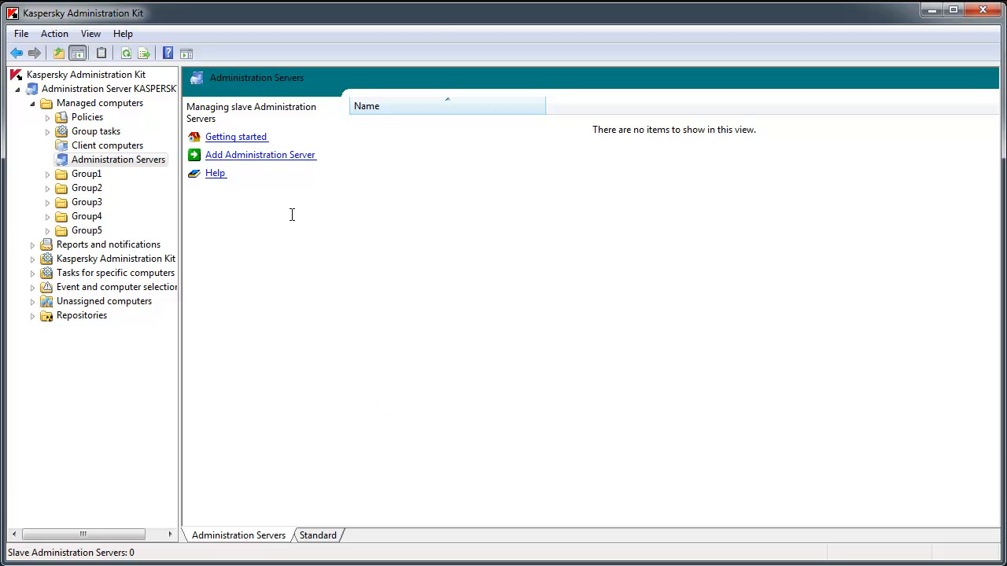
left_click(289, 157)
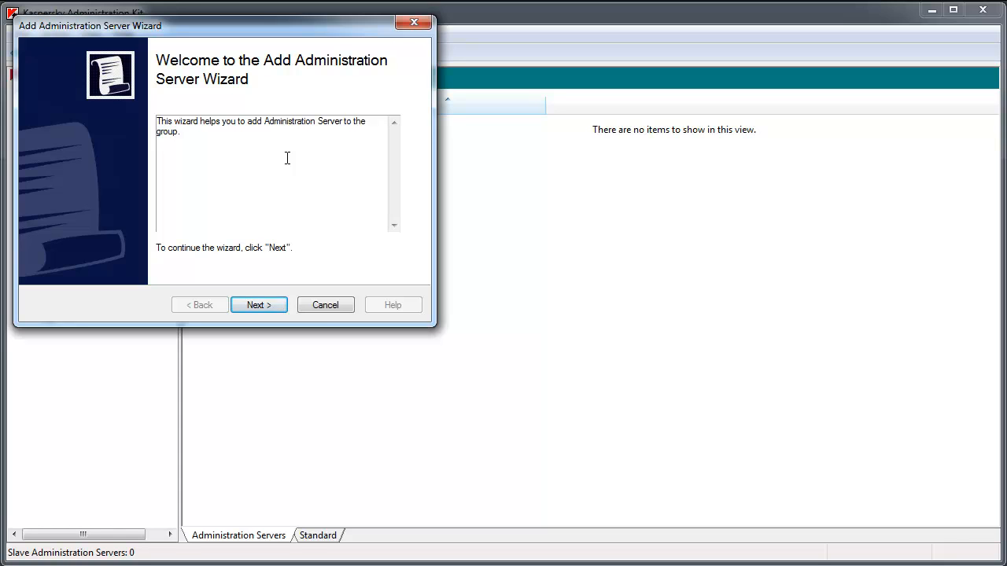
left_click(324, 306)
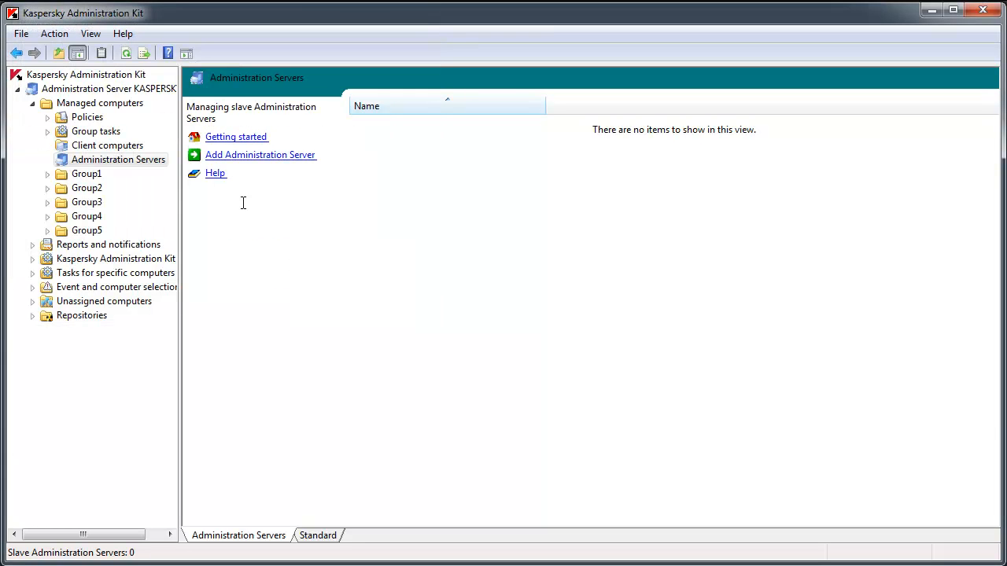
View the Update Agents assigned in the Group1 properties and close them without changes
left_click(114, 106)
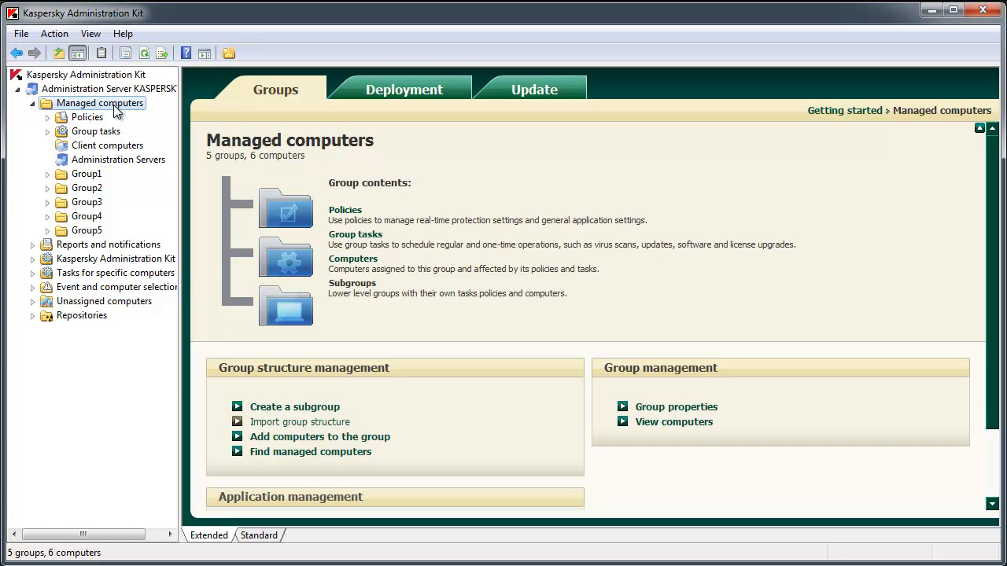
right_click(82, 173)
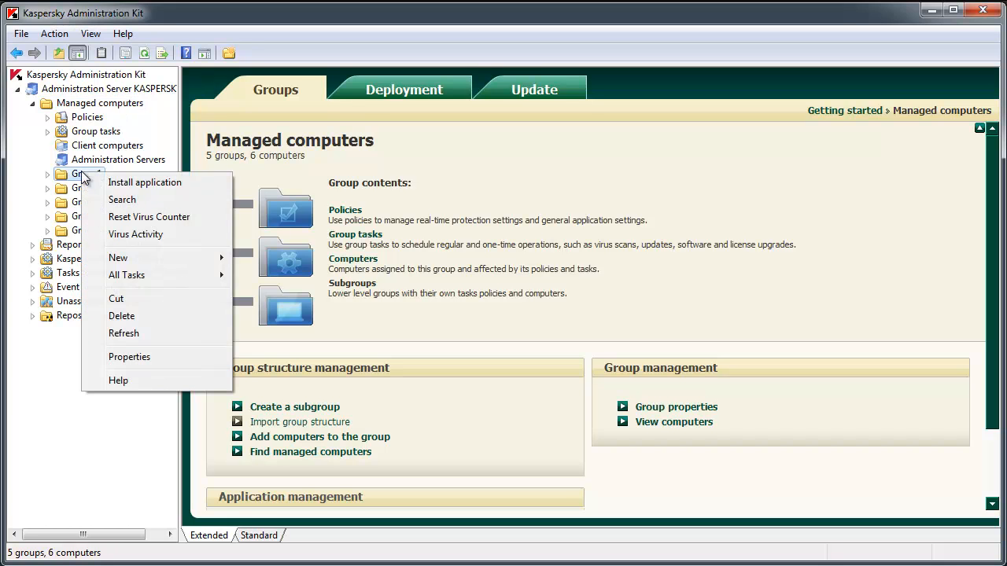
left_click(136, 356)
left_click(859, 151)
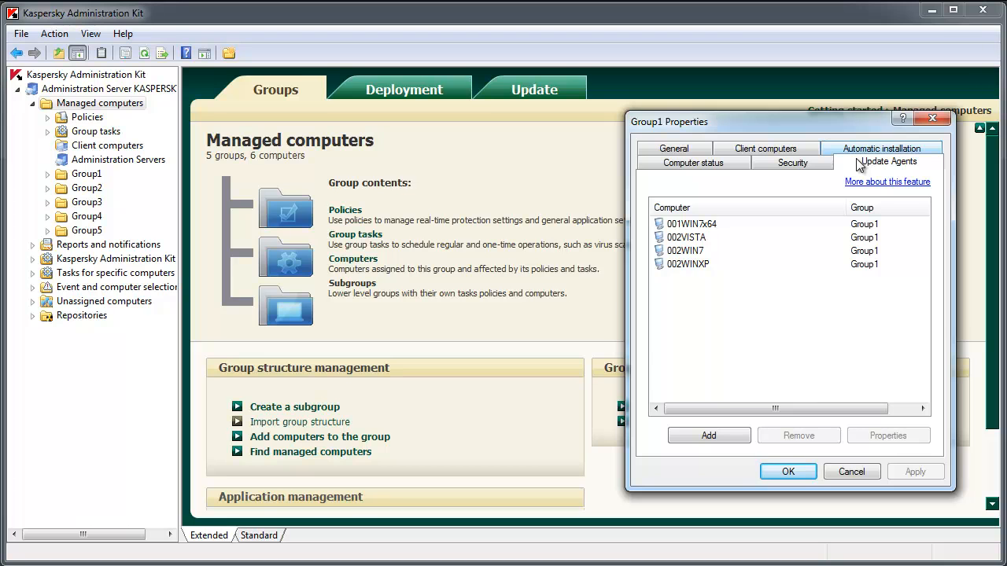
left_click(847, 473)
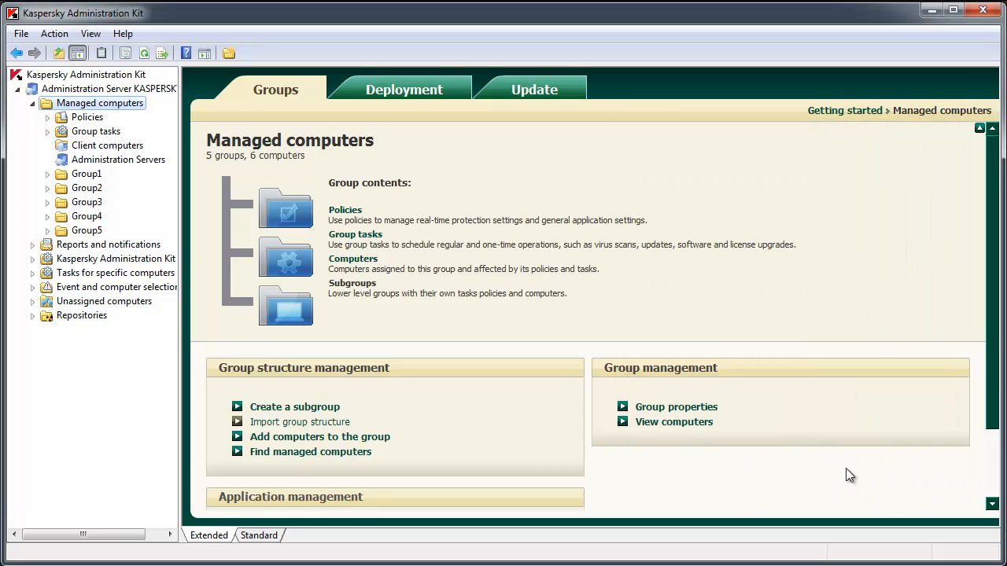
Open the New computers found selection under Computer selections and view the listed computer's properties without changing them
left_click(143, 287)
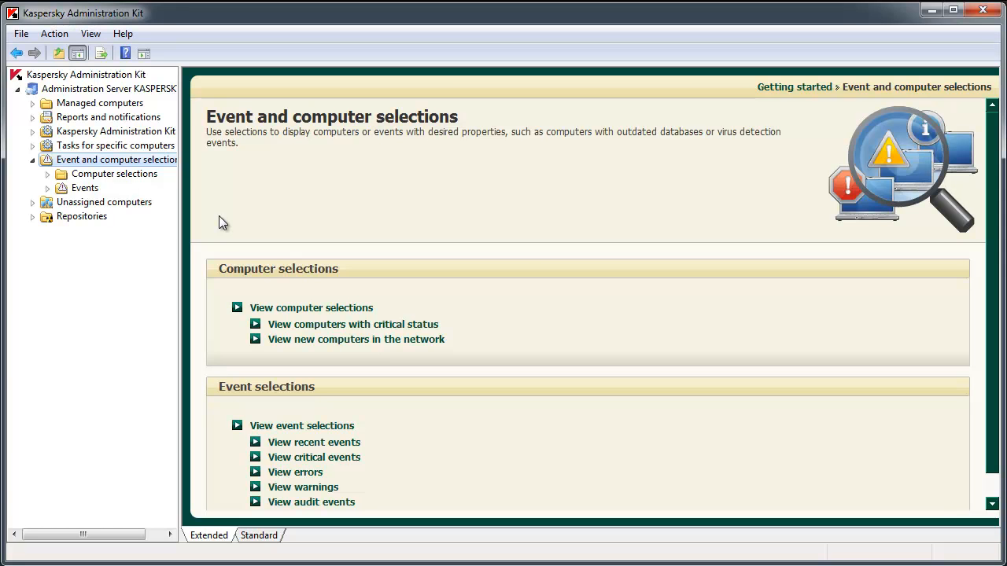
double_click(129, 175)
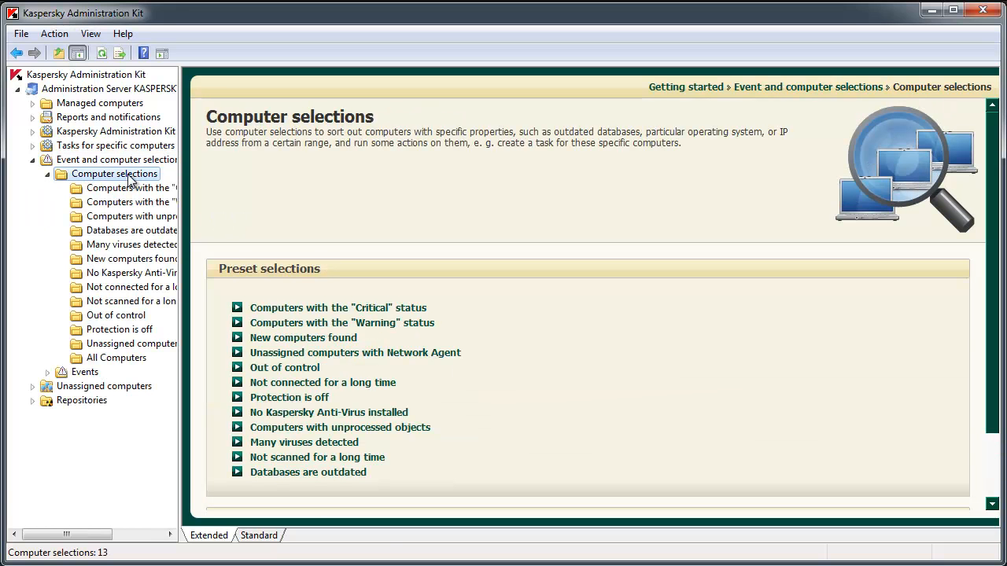
left_click(302, 338)
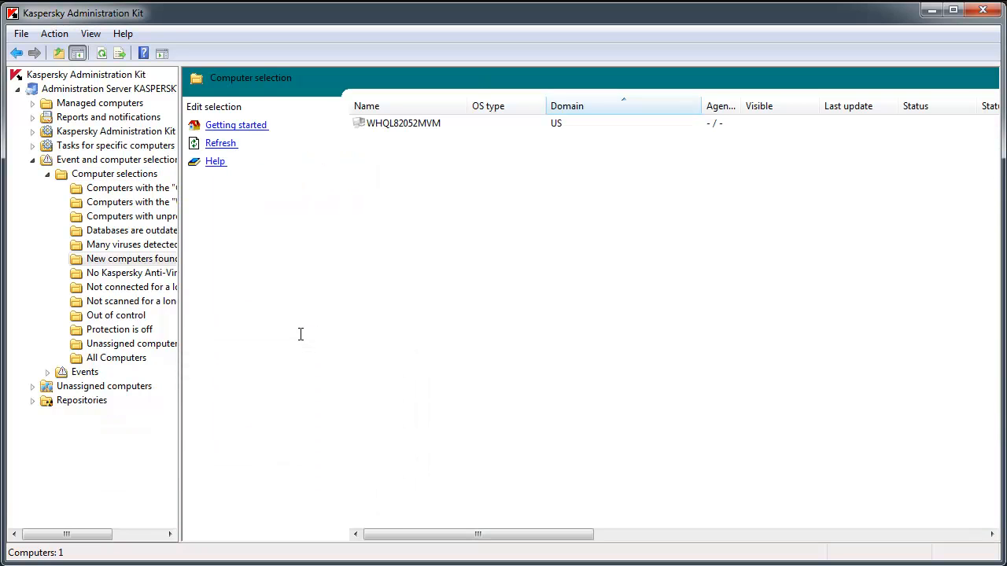
double_click(391, 125)
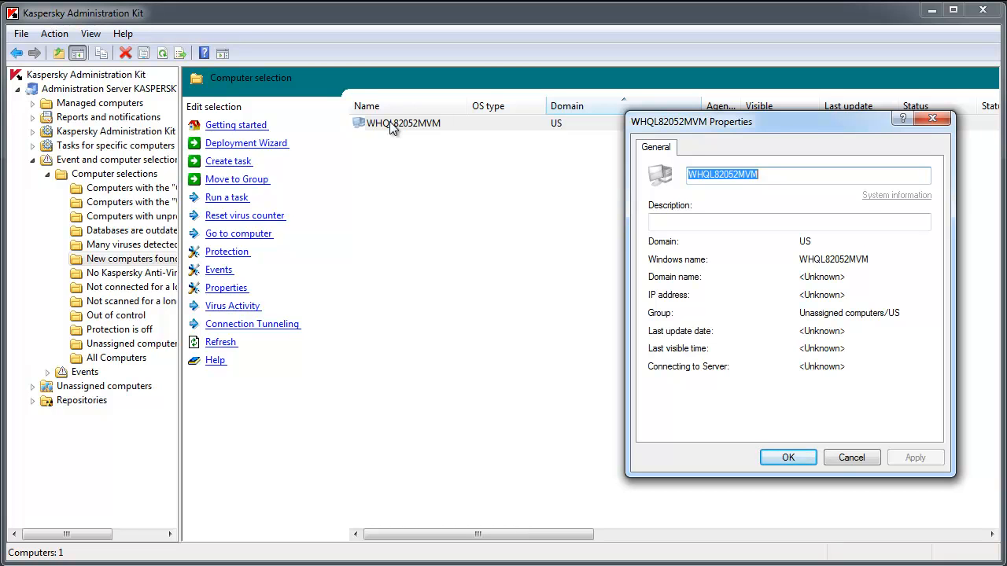
left_click(837, 458)
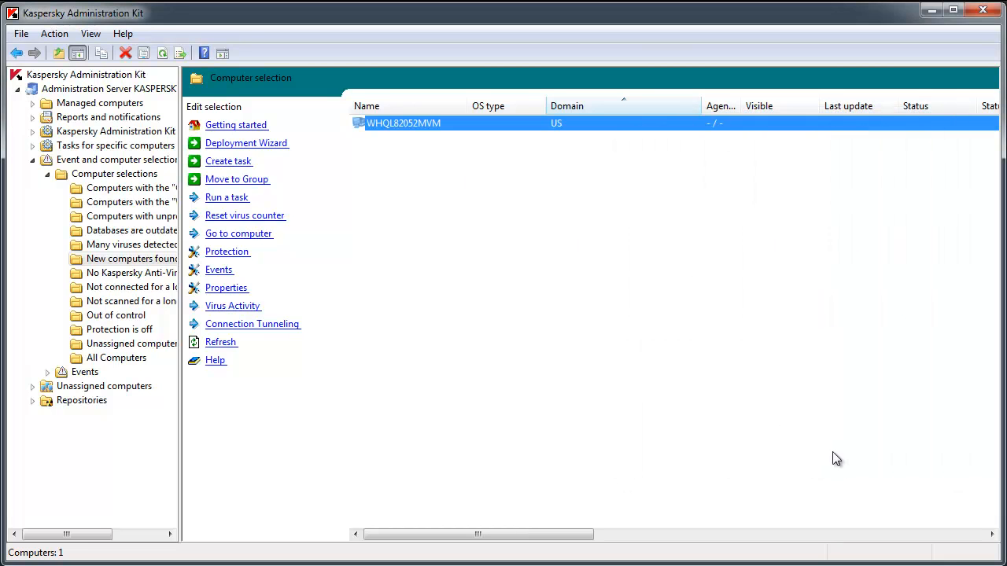
Open the Recent events list under Event and computer selections, and switch to Critical events
left_click(123, 161)
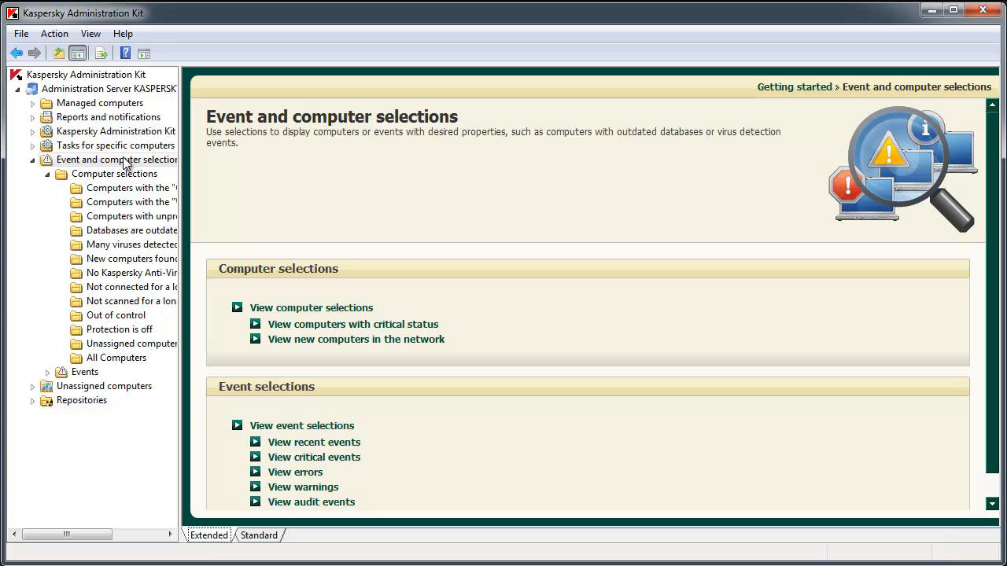
left_click(47, 174)
left_click(79, 189)
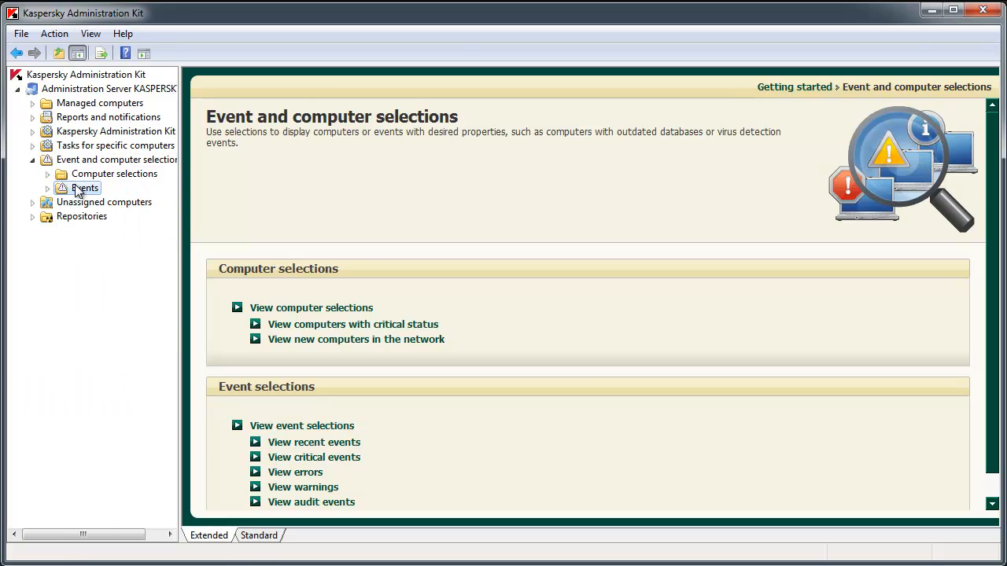
left_click(285, 310)
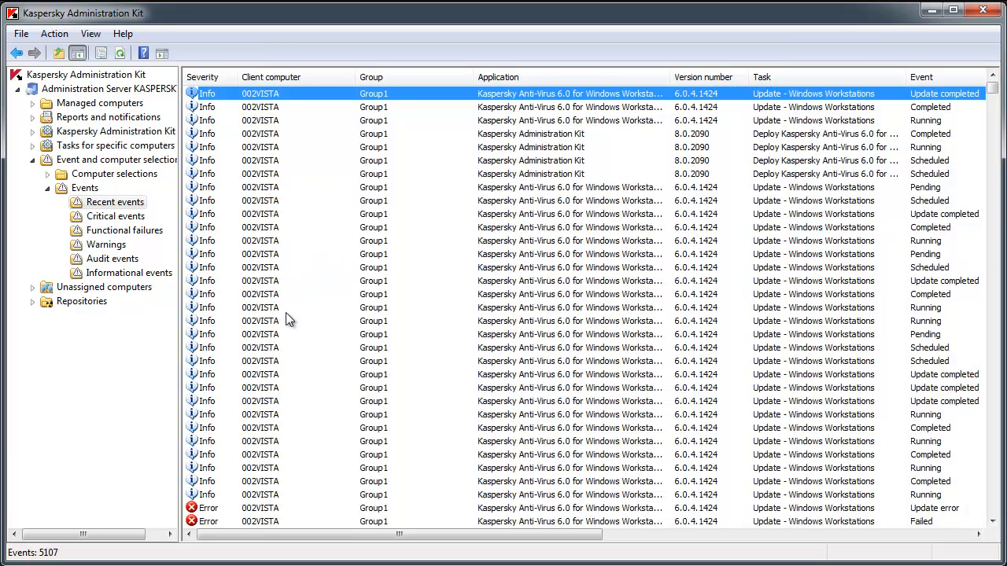
left_click(115, 217)
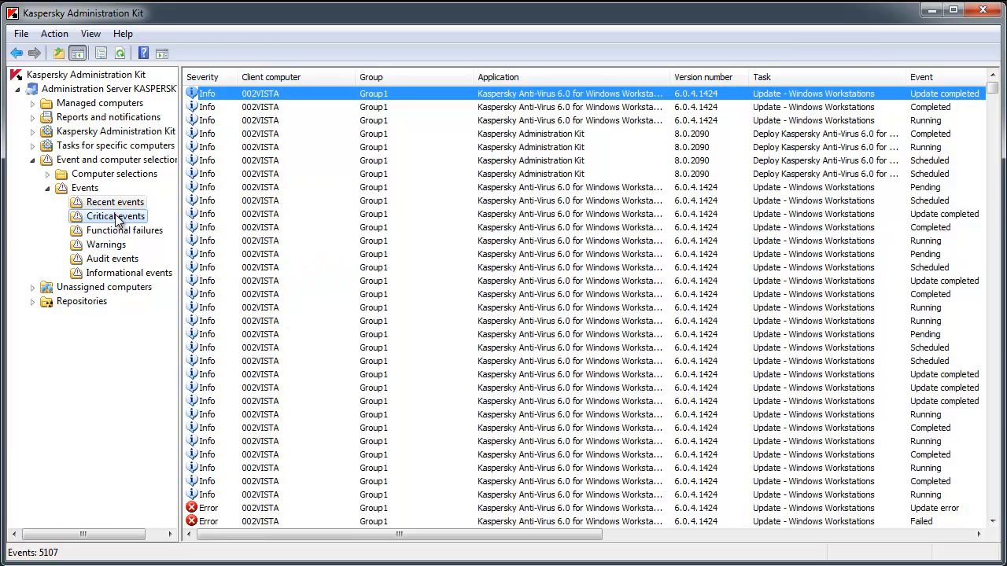
View the Repositories overview and return to the Administration Server's Getting started page
left_click(87, 164)
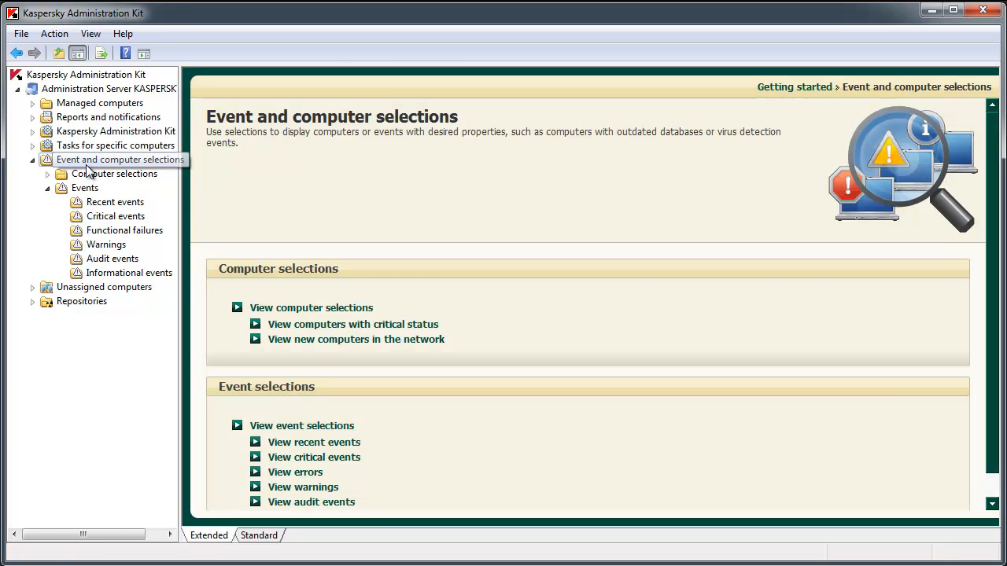
left_click(75, 301)
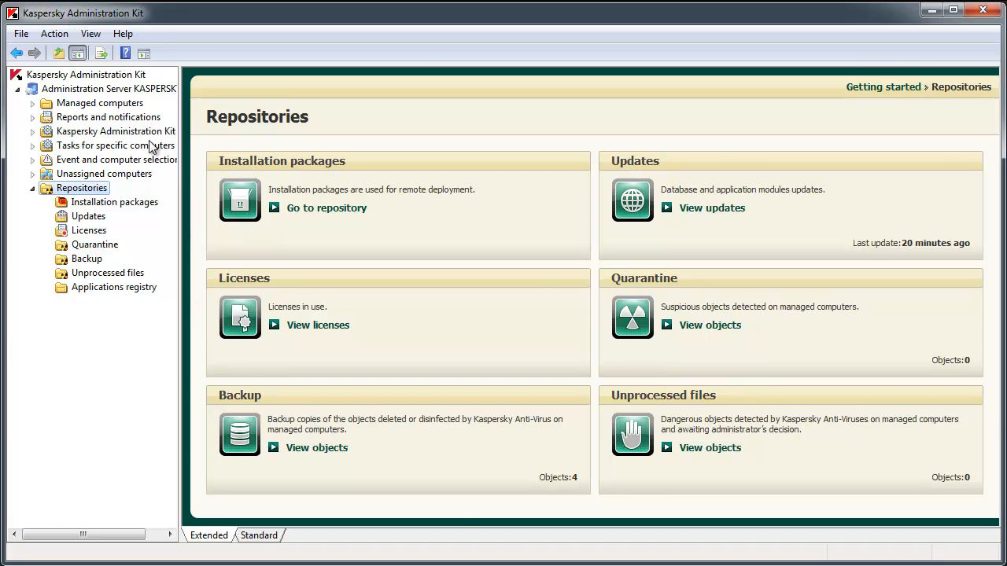
left_click(132, 91)
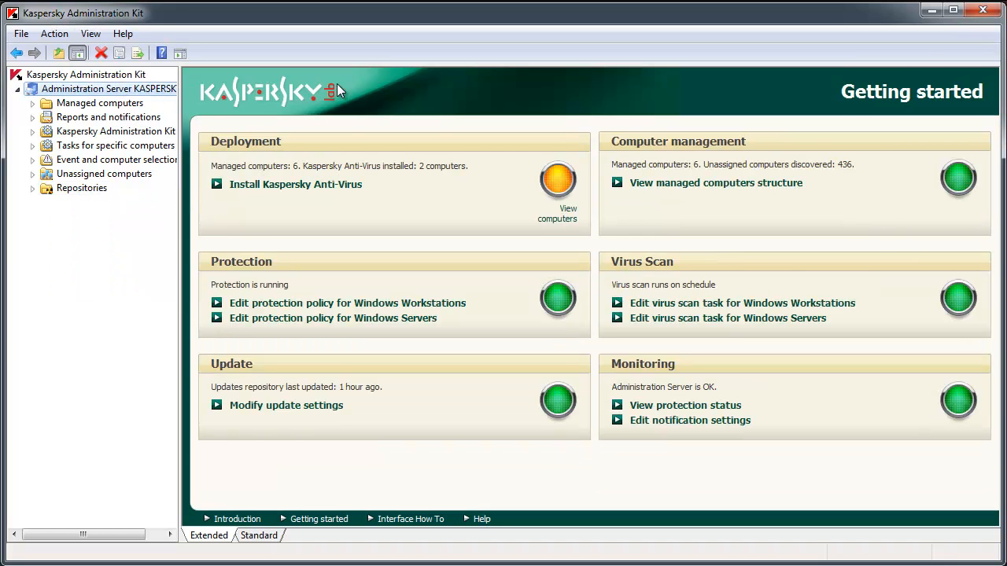